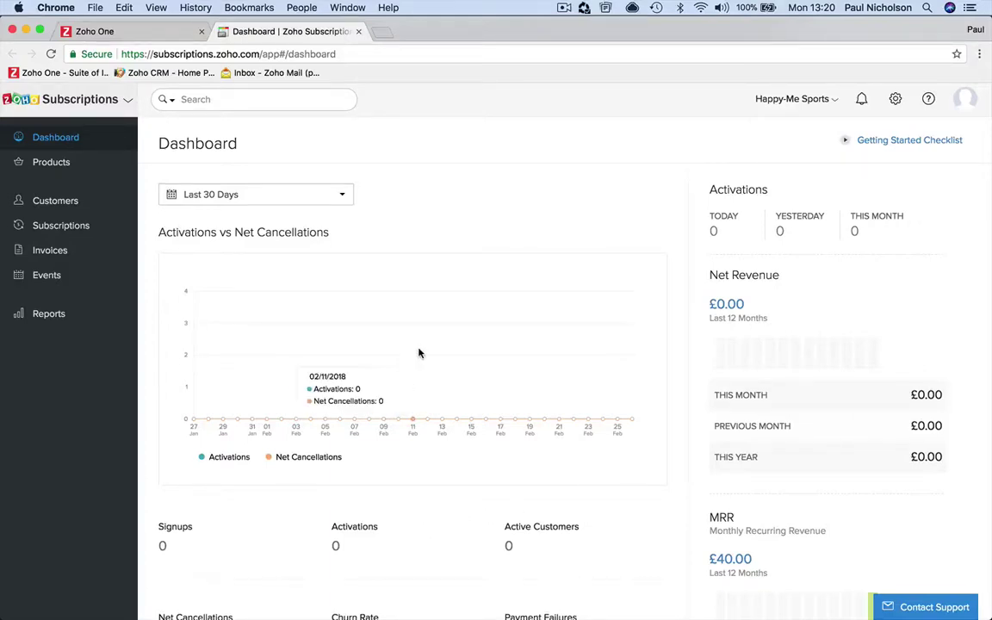
Step: Open the empty Subscriptions list from Products in the sidebar
{"action": "left_click", "coordinate": [107, 163]}
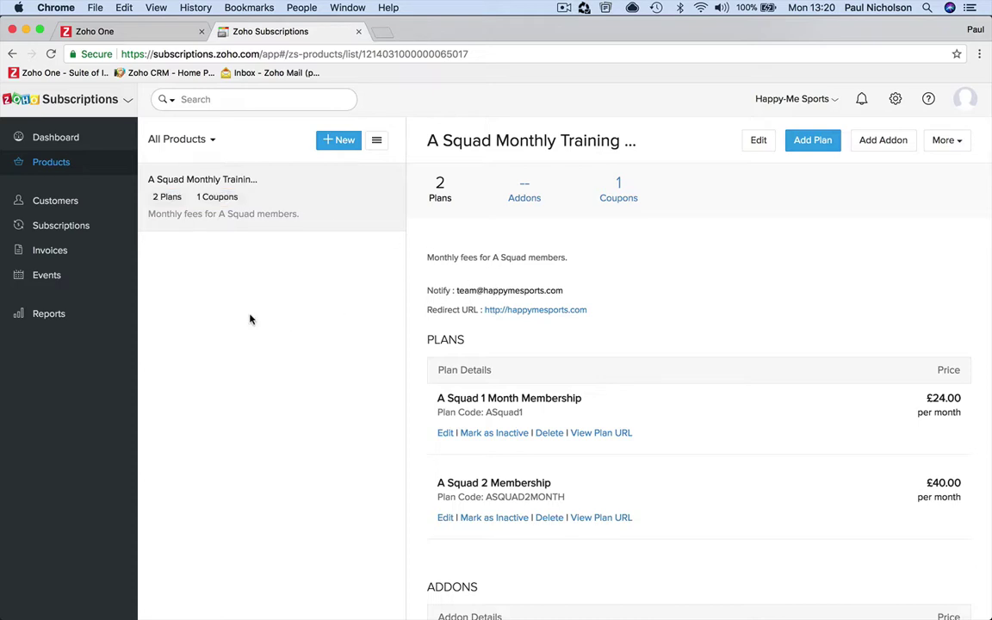
{"action": "left_click", "coordinate": [93, 226]}
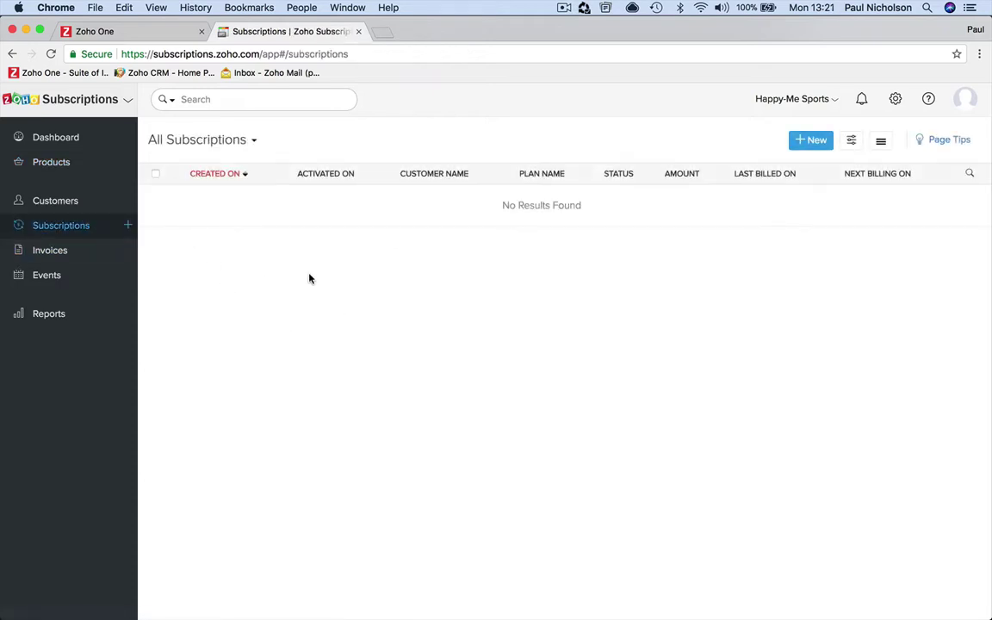
Step: Start a new subscription and select the customer by searching their name
{"action": "left_click", "coordinate": [808, 142]}
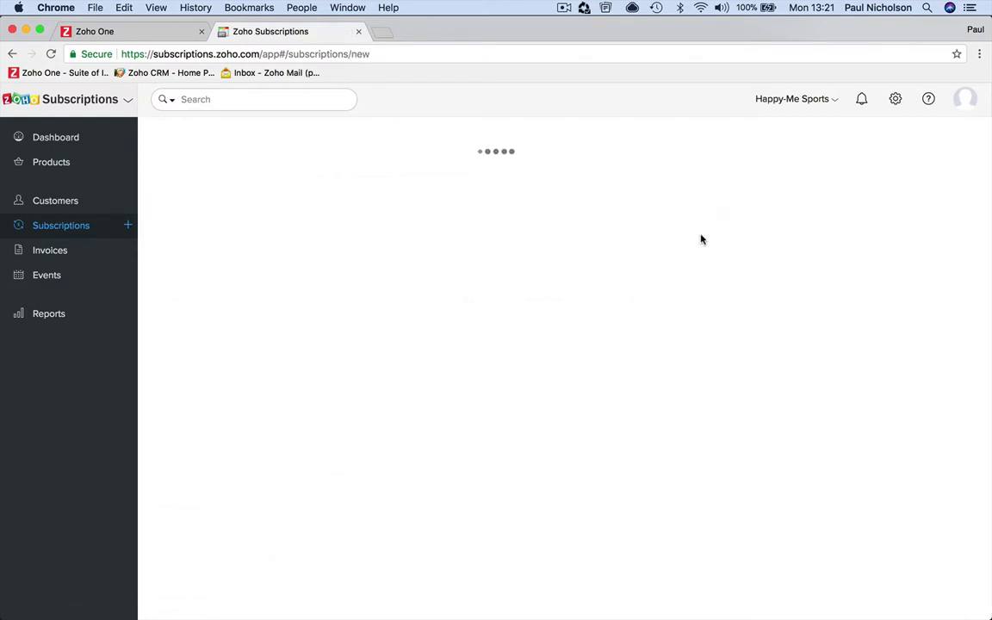
{"action": "left_click", "coordinate": [486, 189]}
{"action": "left_click", "coordinate": [455, 235]}
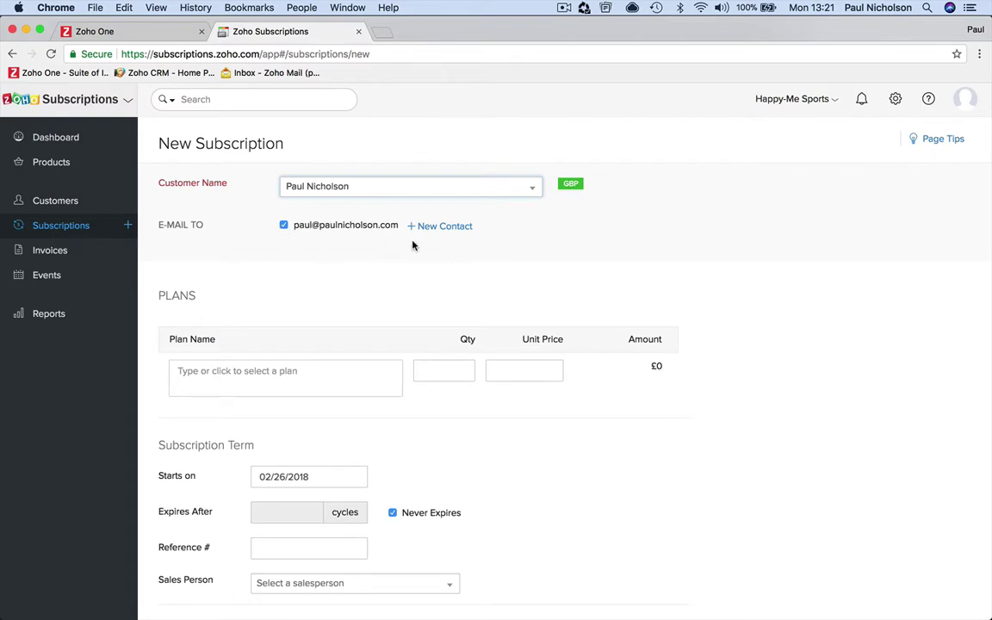
{"action": "scroll", "coordinate": [412, 258], "scroll_direction": "down", "scroll_amount": 3}
Step: Choose the A Squad 2 Membership plan
{"action": "left_click", "coordinate": [355, 264]}
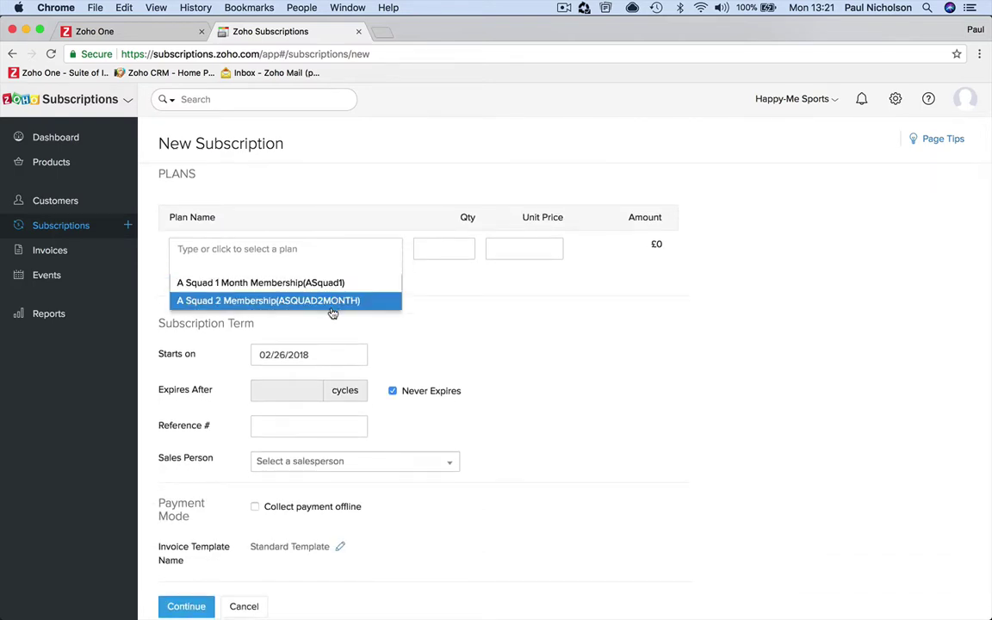
{"action": "left_click", "coordinate": [333, 313]}
{"action": "left_click", "coordinate": [356, 255]}
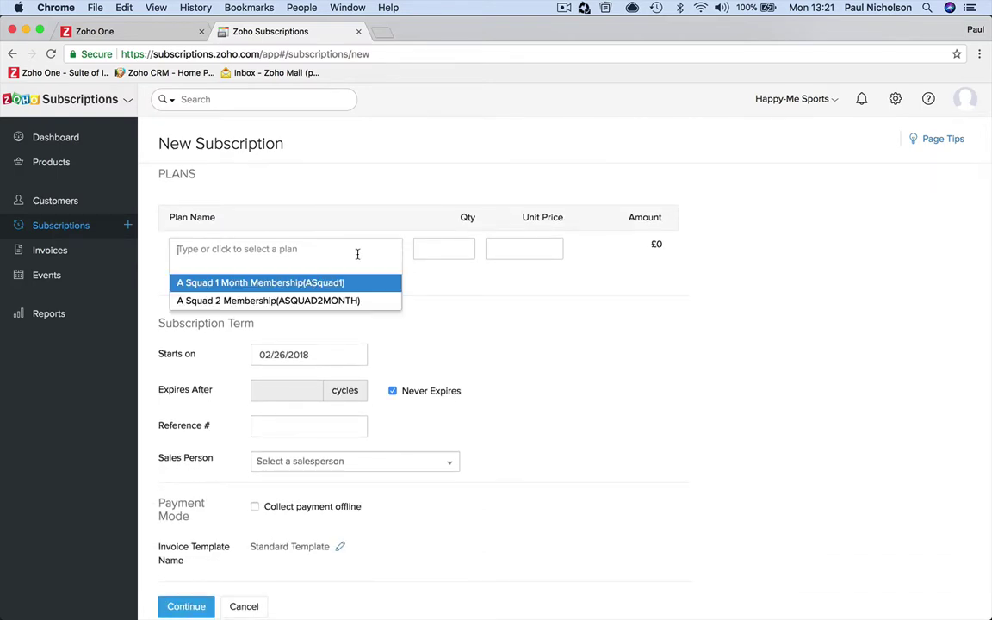
{"action": "left_click", "coordinate": [352, 301]}
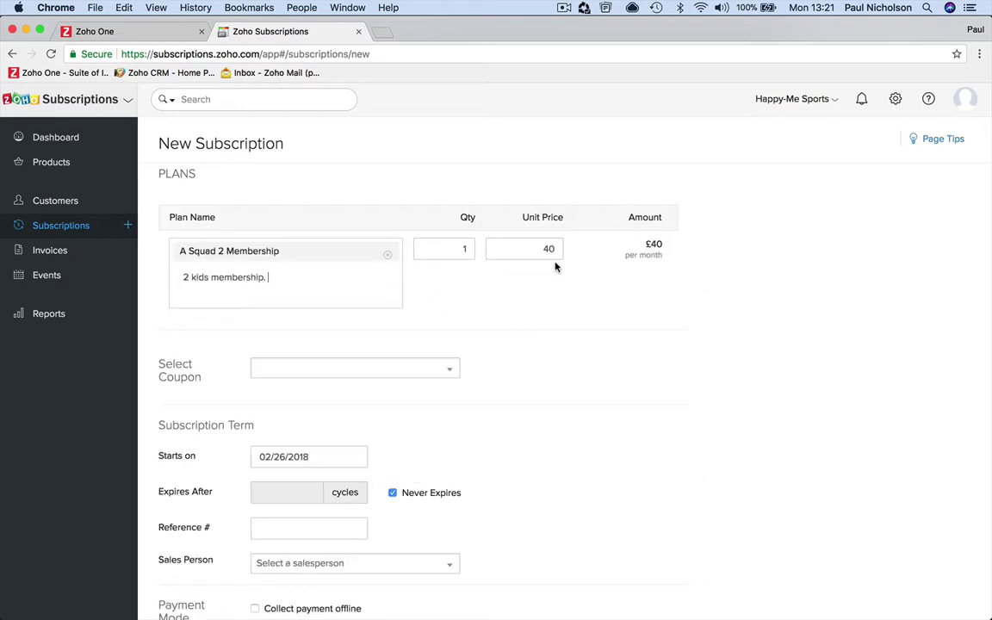
{"action": "scroll", "coordinate": [457, 328], "scroll_direction": "down", "scroll_amount": 2}
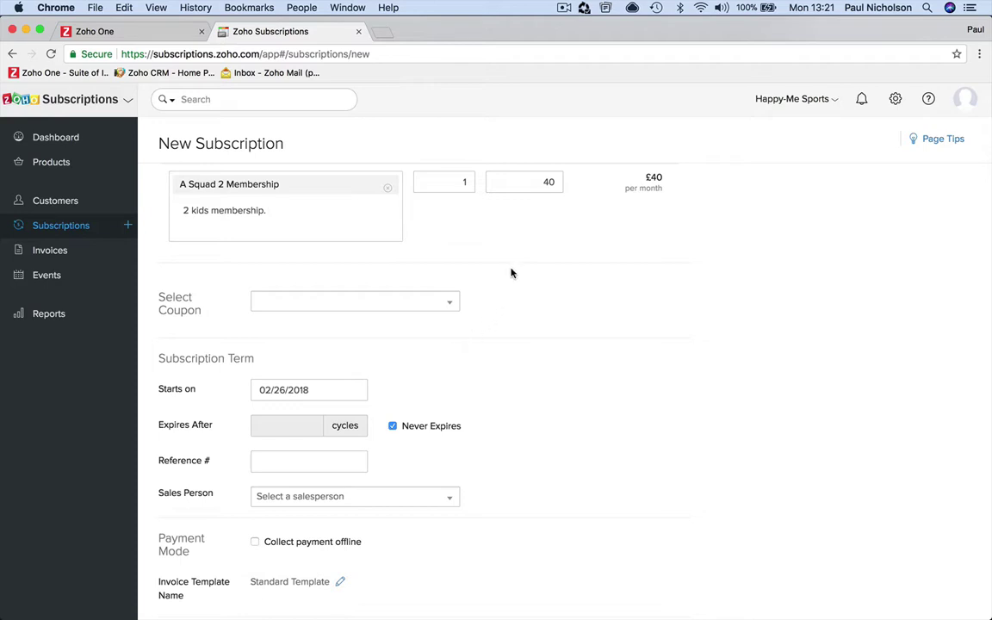
{"action": "scroll", "coordinate": [511, 272], "scroll_direction": "up", "scroll_amount": 1}
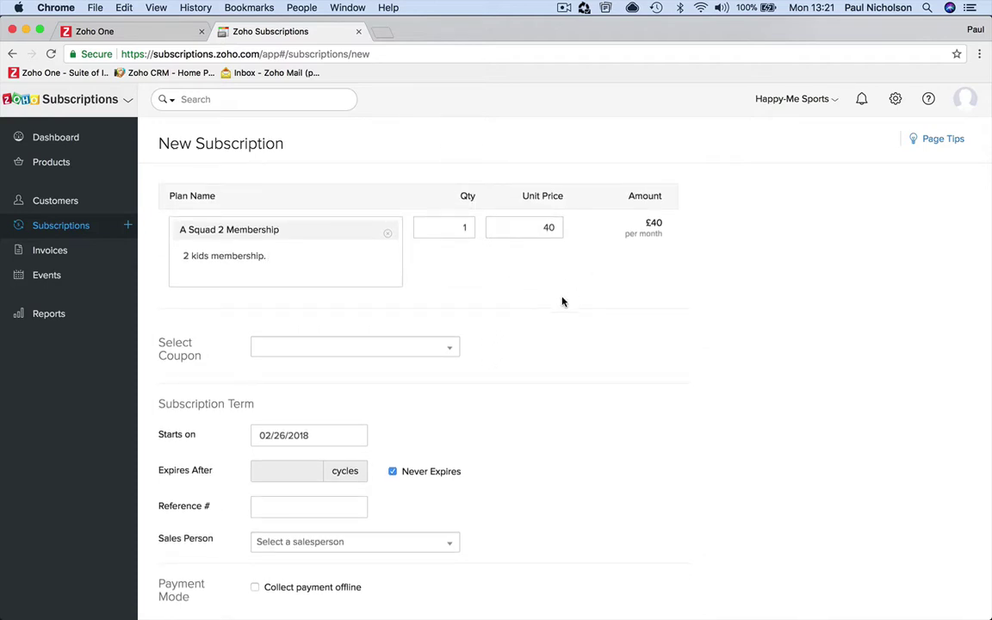
Step: Apply the Club Help [30%] coupon
{"action": "left_click", "coordinate": [422, 347]}
{"action": "left_click", "coordinate": [390, 365]}
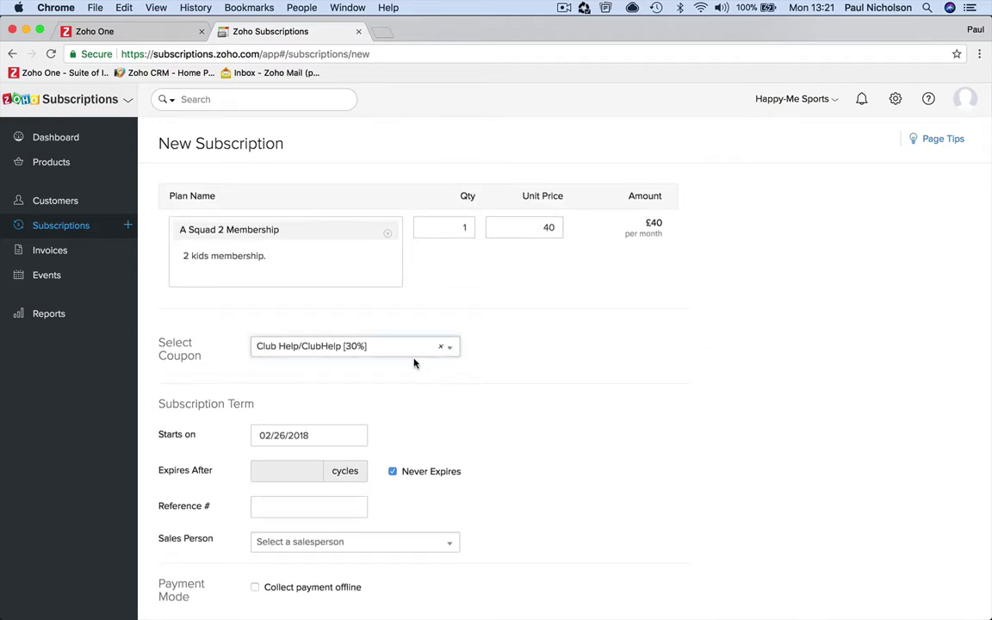
{"action": "scroll", "coordinate": [472, 375], "scroll_direction": "down", "scroll_amount": 1}
{"action": "scroll", "coordinate": [473, 375], "scroll_direction": "down", "scroll_amount": 1}
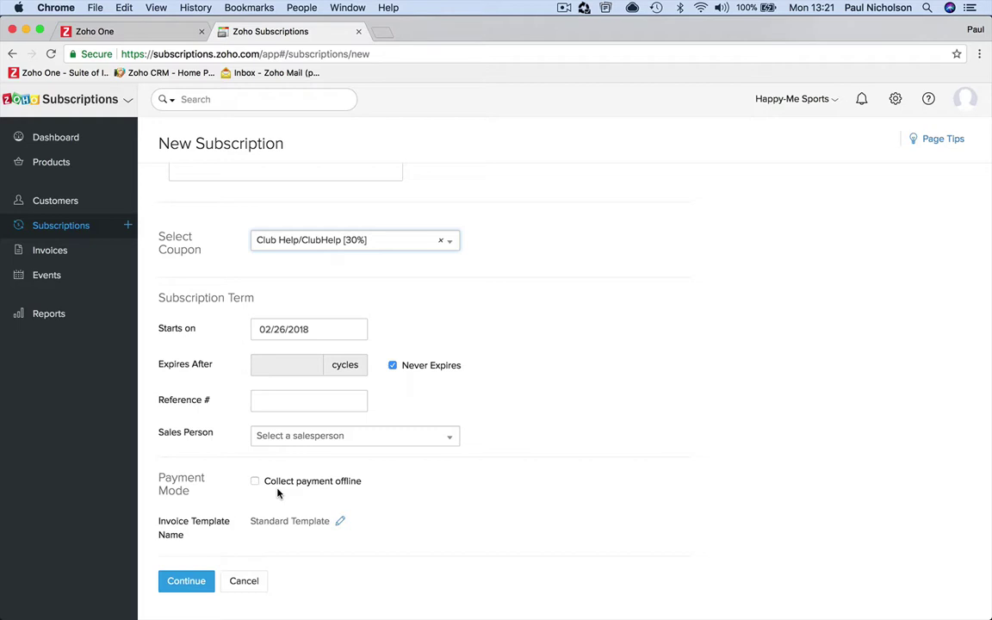
Step: Collect payment offline and continue to the £28.00 subscription preview
{"action": "left_click", "coordinate": [259, 482]}
{"action": "scroll", "coordinate": [260, 496], "scroll_direction": "down", "scroll_amount": 5}
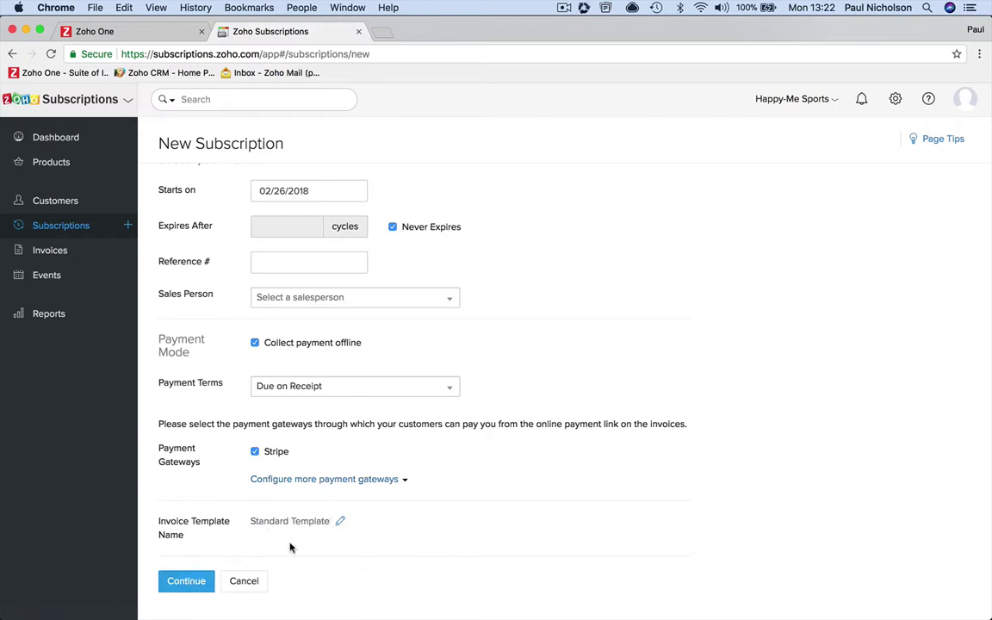
{"action": "left_click", "coordinate": [186, 580]}
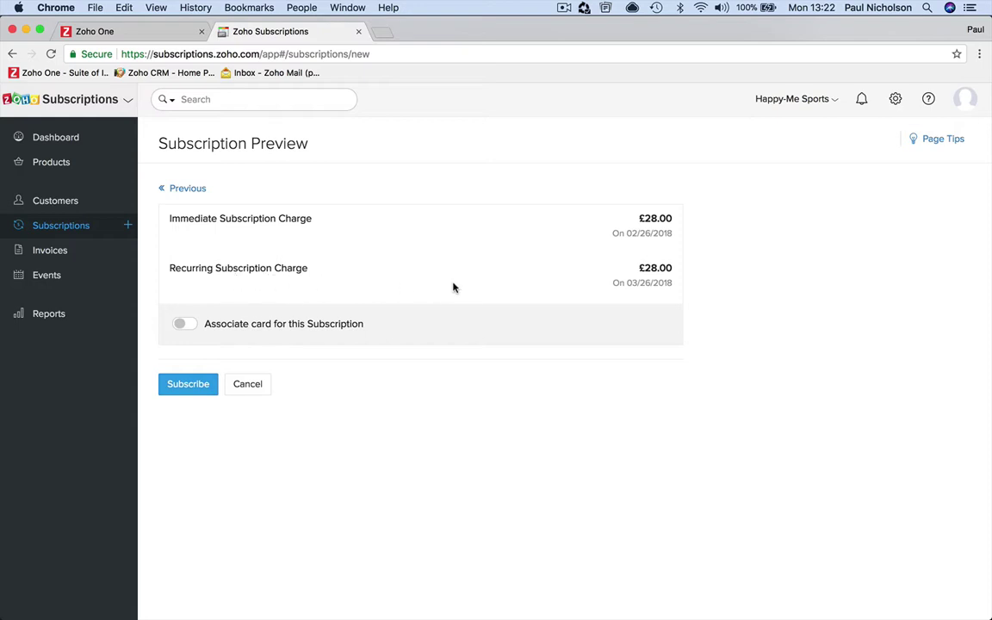
Step: Subscribe to create the live £28.00 A Squad subscription
{"action": "left_click", "coordinate": [188, 384]}
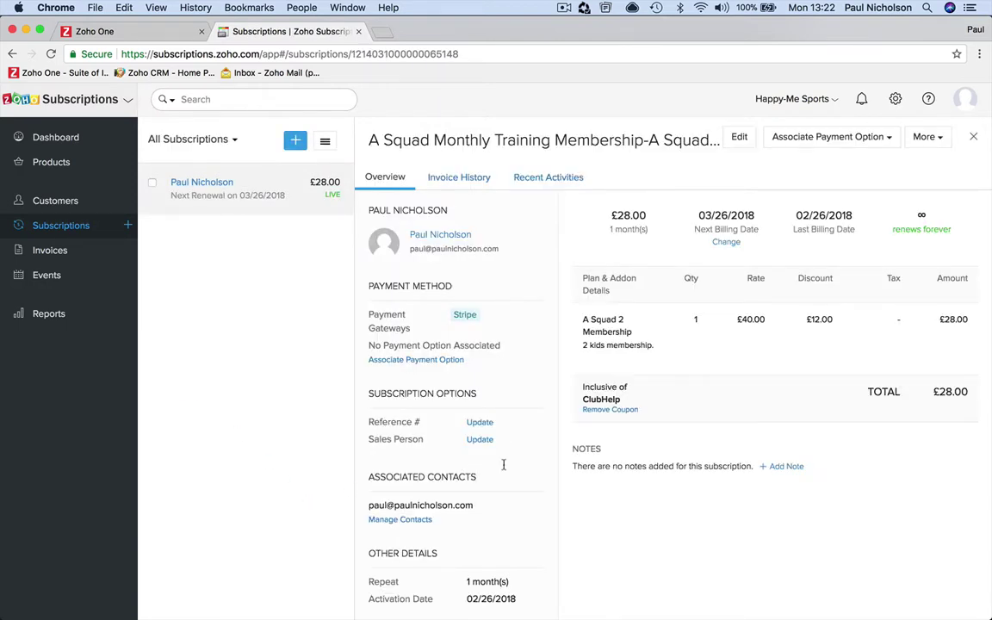
Step: Check INV-000002's 30% discount and £28.00 total, then reopen the subscription overview
{"action": "mouse_move", "coordinate": [691, 348]}
{"action": "left_click", "coordinate": [459, 179]}
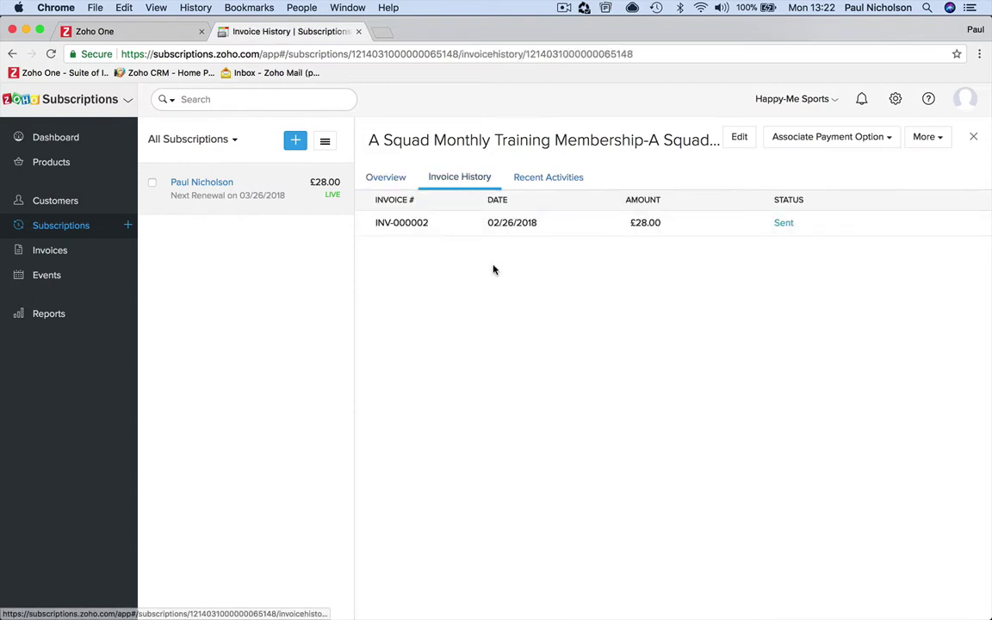
{"action": "left_click", "coordinate": [438, 230]}
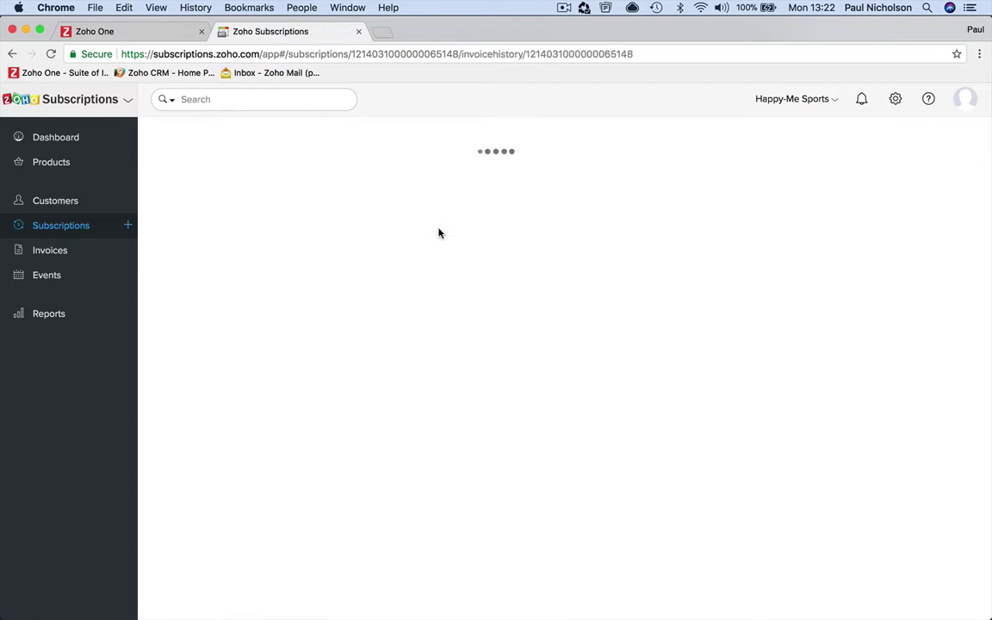
{"action": "scroll", "coordinate": [557, 381], "scroll_direction": "down", "scroll_amount": 3}
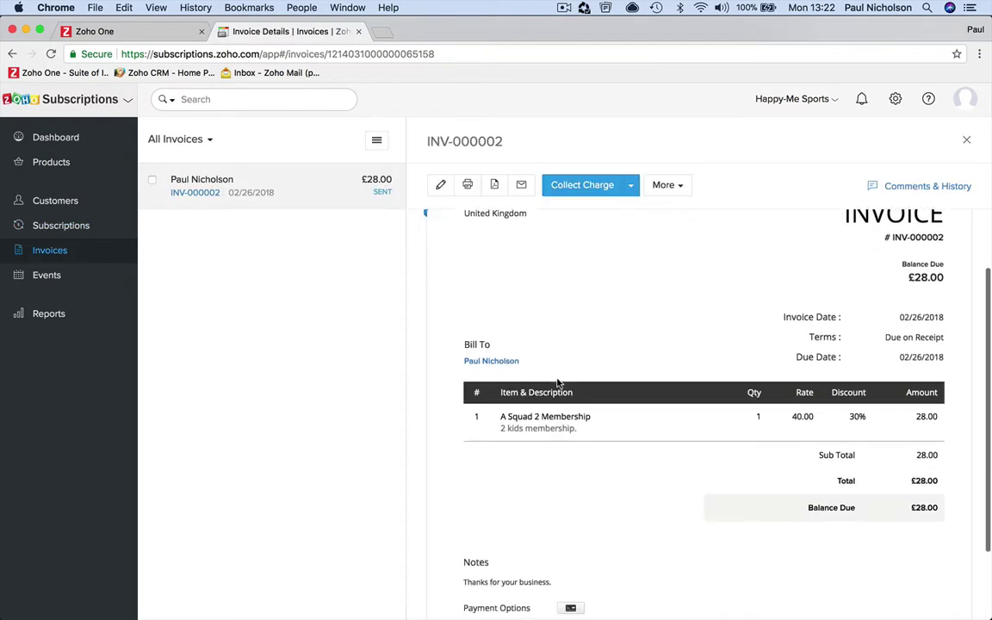
{"action": "scroll", "coordinate": [557, 381], "scroll_direction": "down", "scroll_amount": 1}
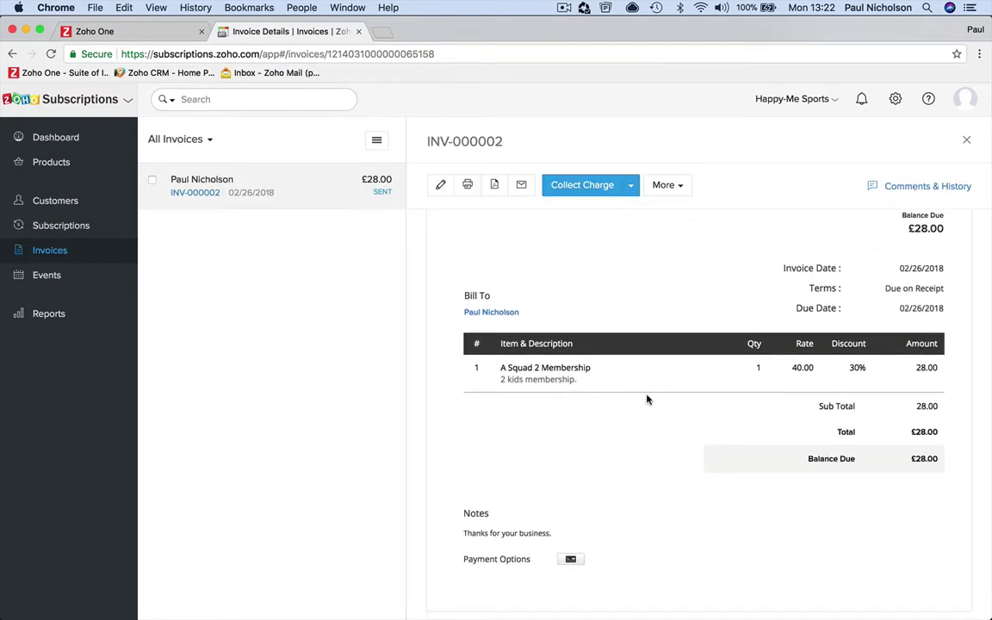
{"action": "scroll", "coordinate": [668, 418], "scroll_direction": "down", "scroll_amount": 1}
{"action": "scroll", "coordinate": [679, 422], "scroll_direction": "up", "scroll_amount": 3}
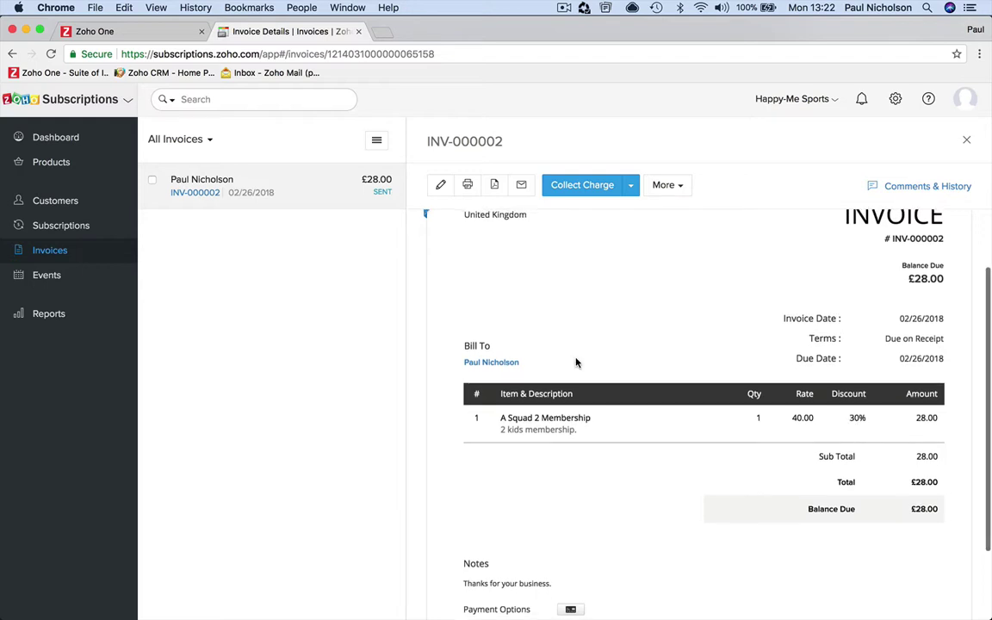
{"action": "scroll", "coordinate": [576, 363], "scroll_direction": "up", "scroll_amount": 2}
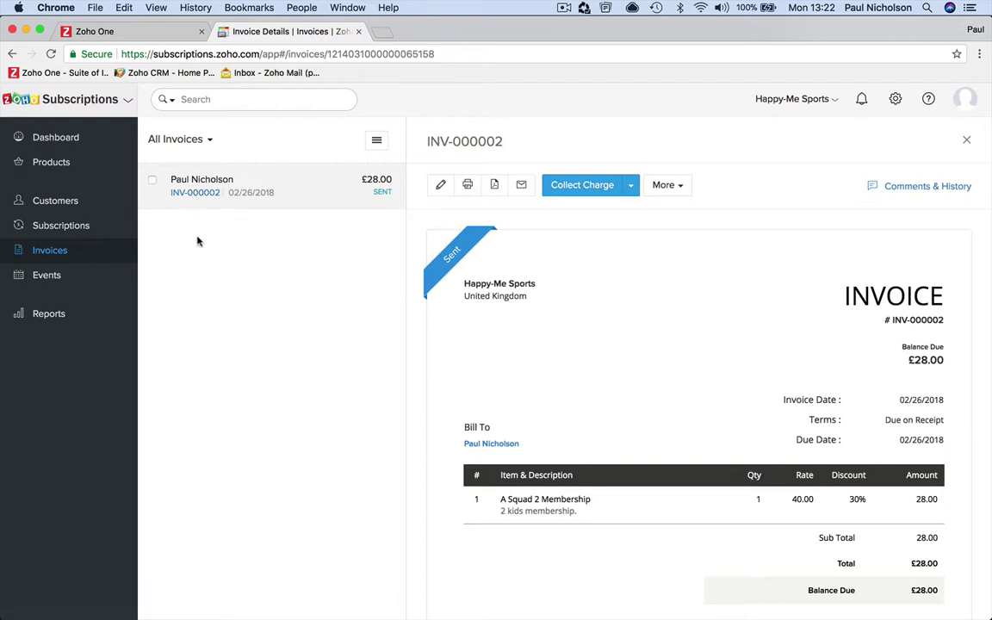
{"action": "left_click", "coordinate": [106, 226]}
{"action": "left_click", "coordinate": [303, 210]}
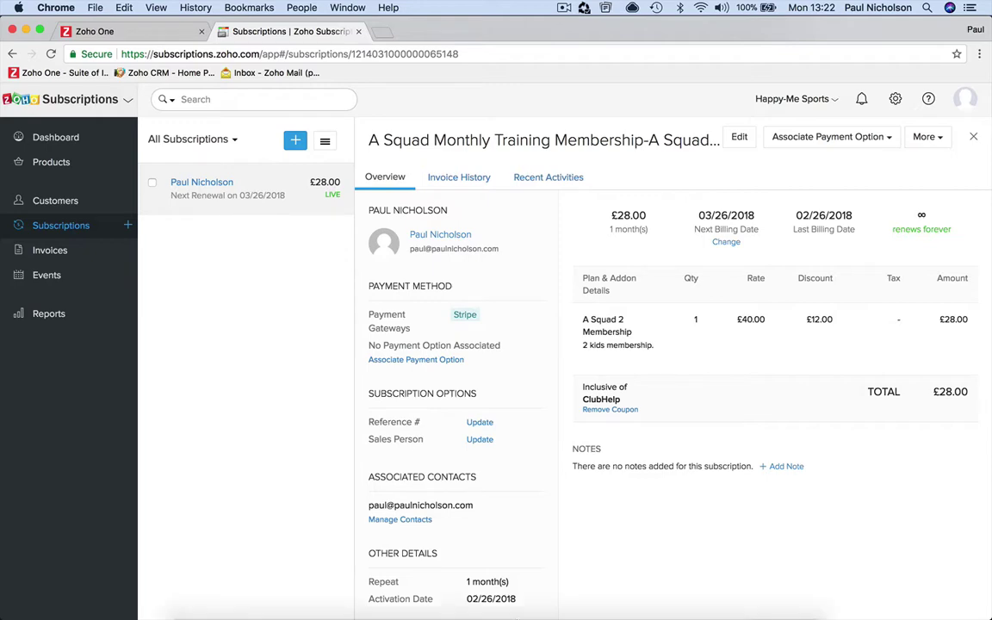
Step: Open the 13:22 INV-000002 invoice email in the Happy-Me inbox
{"action": "left_click", "coordinate": [534, 599]}
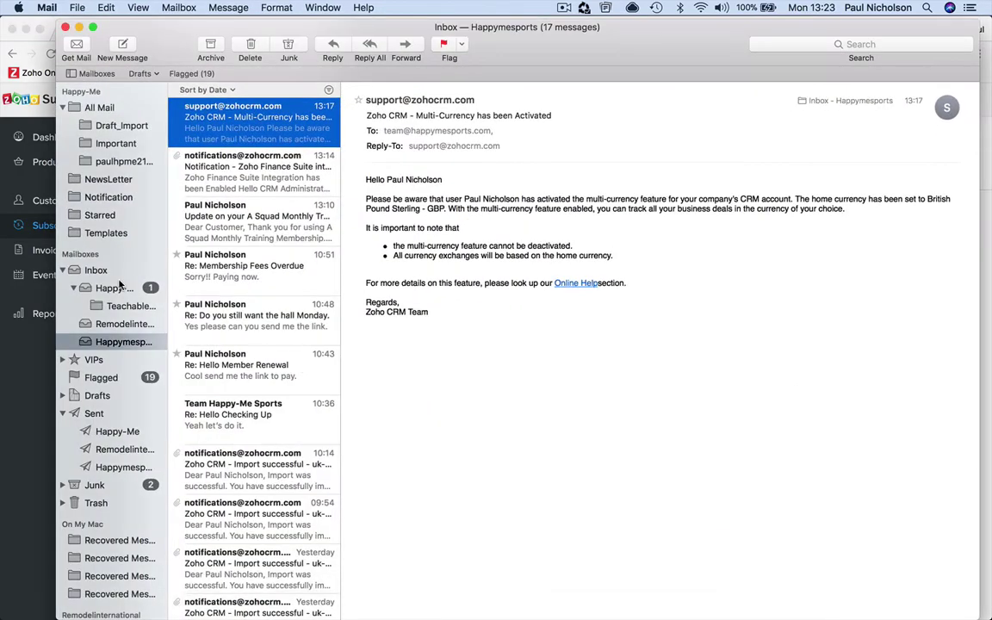
{"action": "left_click", "coordinate": [107, 288]}
{"action": "left_click", "coordinate": [220, 212]}
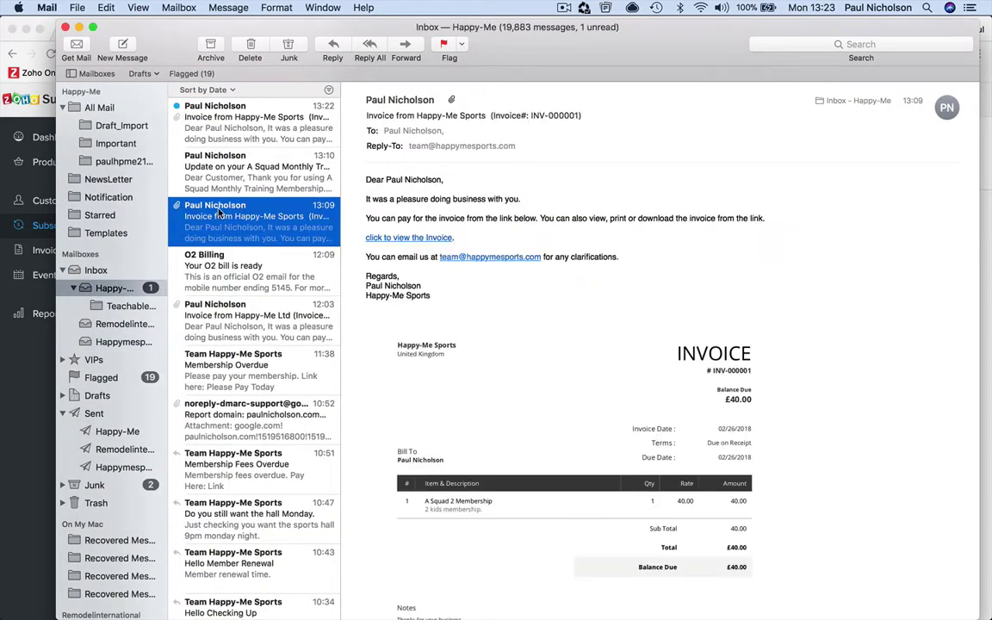
{"action": "left_click", "coordinate": [237, 128]}
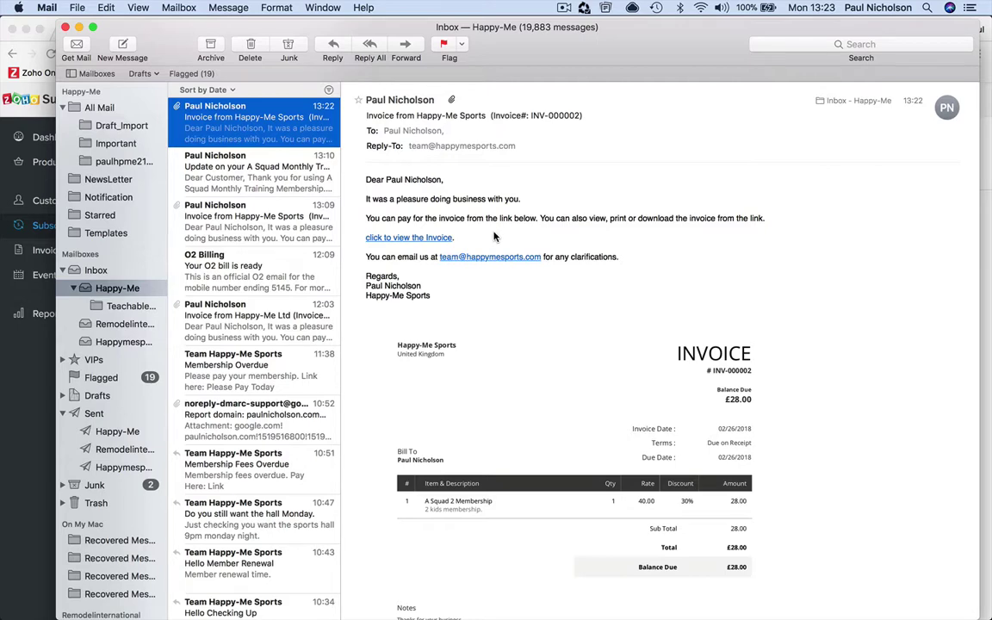
Step: View the emailed invoice online and inspect its card payment option
{"action": "left_click", "coordinate": [406, 237]}
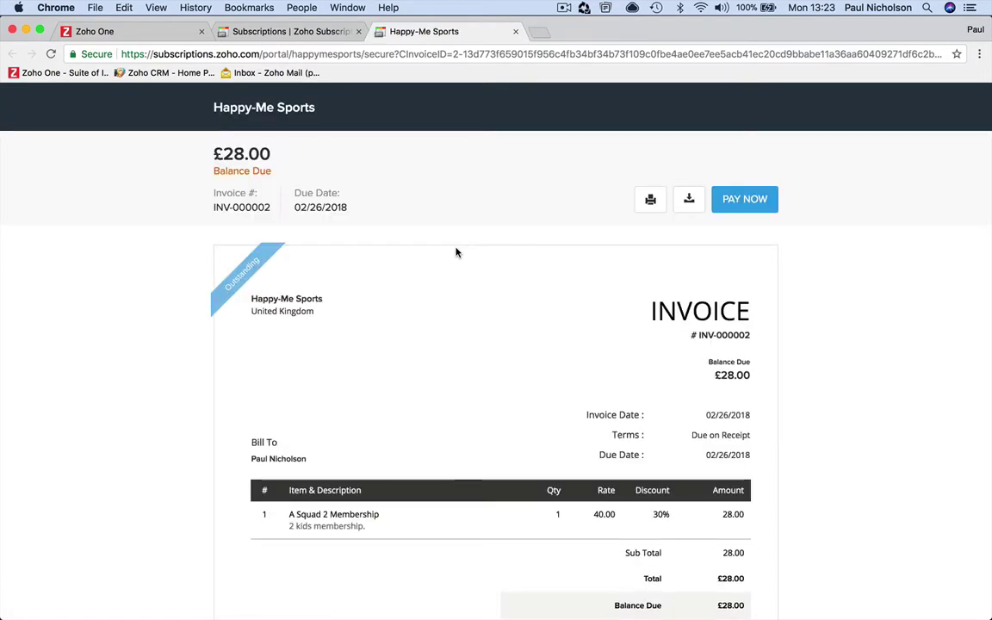
{"action": "scroll", "coordinate": [486, 372], "scroll_direction": "down", "scroll_amount": 5}
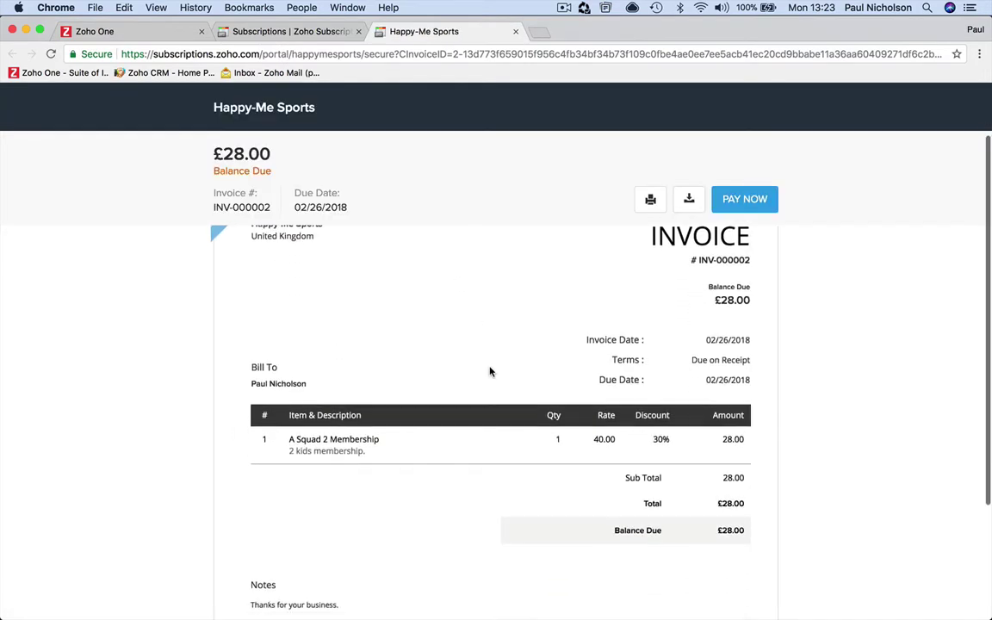
{"action": "scroll", "coordinate": [489, 369], "scroll_direction": "up", "scroll_amount": 5}
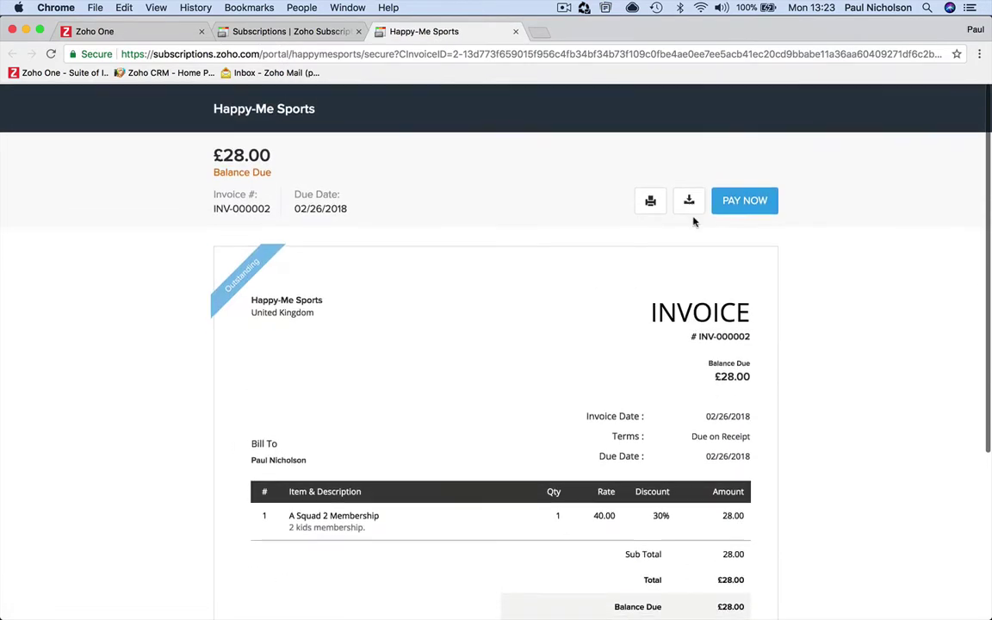
{"action": "left_click", "coordinate": [745, 198]}
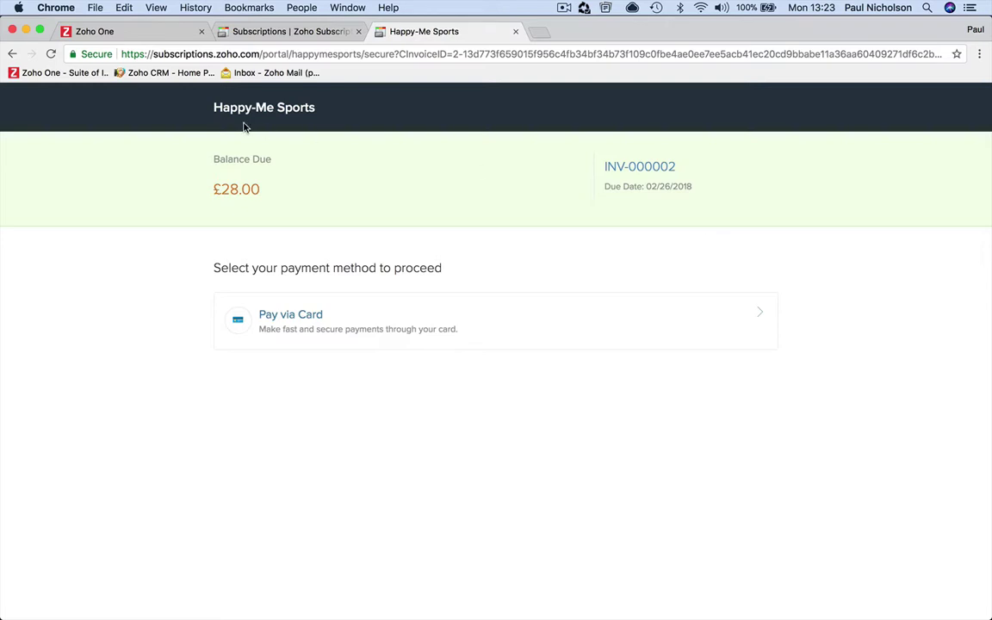
{"action": "left_click", "coordinate": [547, 331]}
{"action": "left_click", "coordinate": [549, 327]}
Step: Reopen INV-000002 from the subscription's Invoice History in Zoho Subscriptions
{"action": "left_click", "coordinate": [267, 35]}
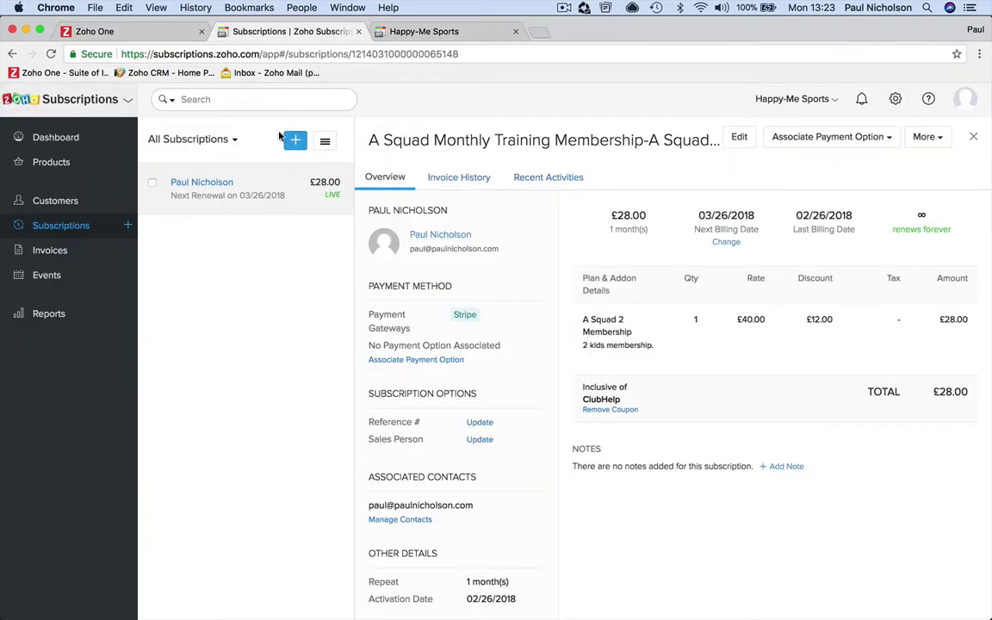
{"action": "left_click", "coordinate": [461, 183]}
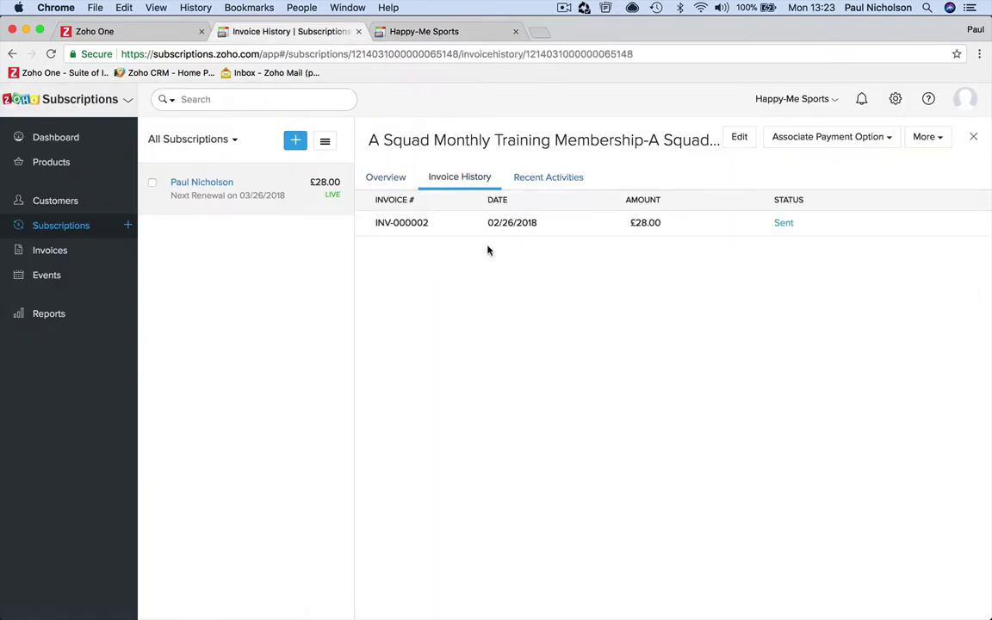
{"action": "left_click", "coordinate": [463, 227]}
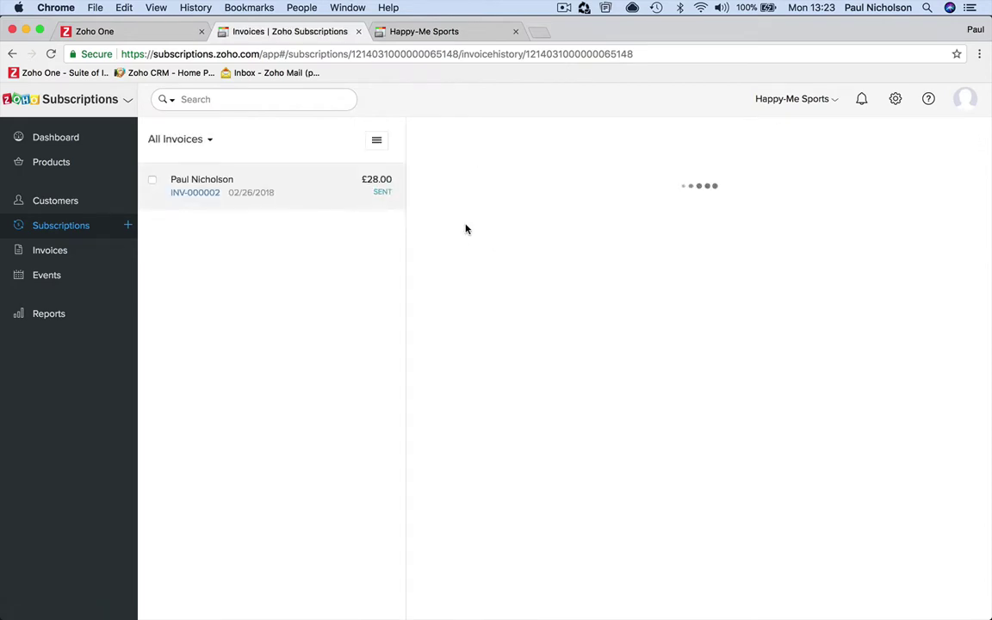
{"action": "left_click", "coordinate": [58, 73]}
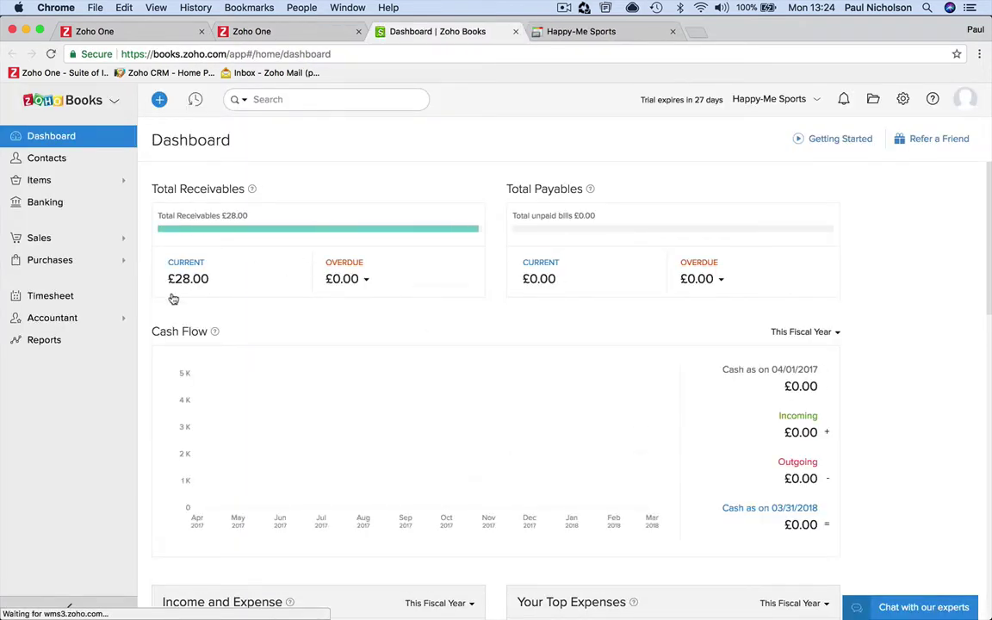
Step: Open INV-000002 from the current receivables ageing report in Zoho Books
{"action": "left_click", "coordinate": [198, 268]}
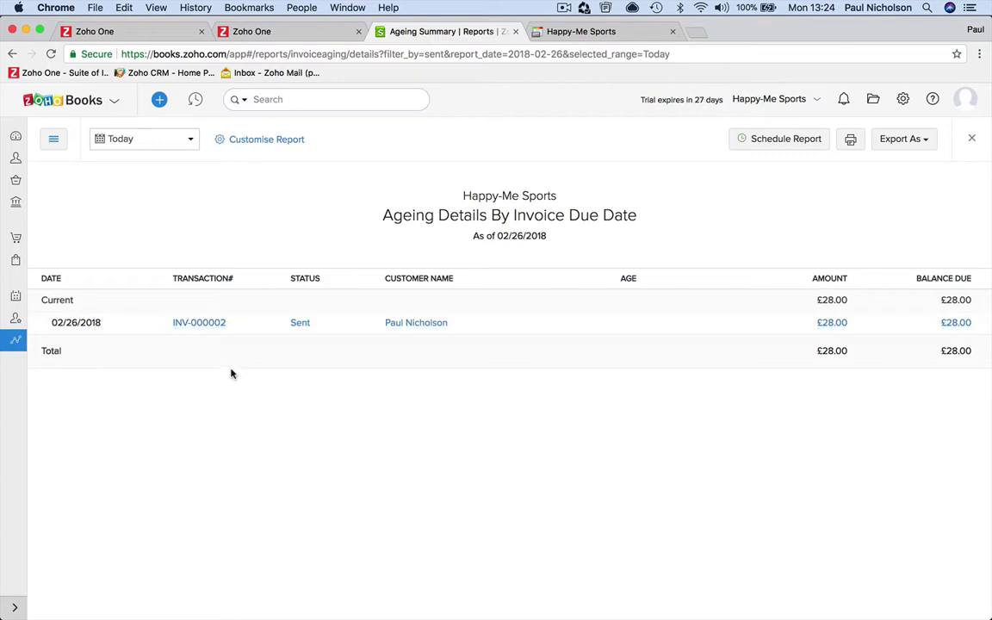
{"action": "left_click", "coordinate": [206, 324]}
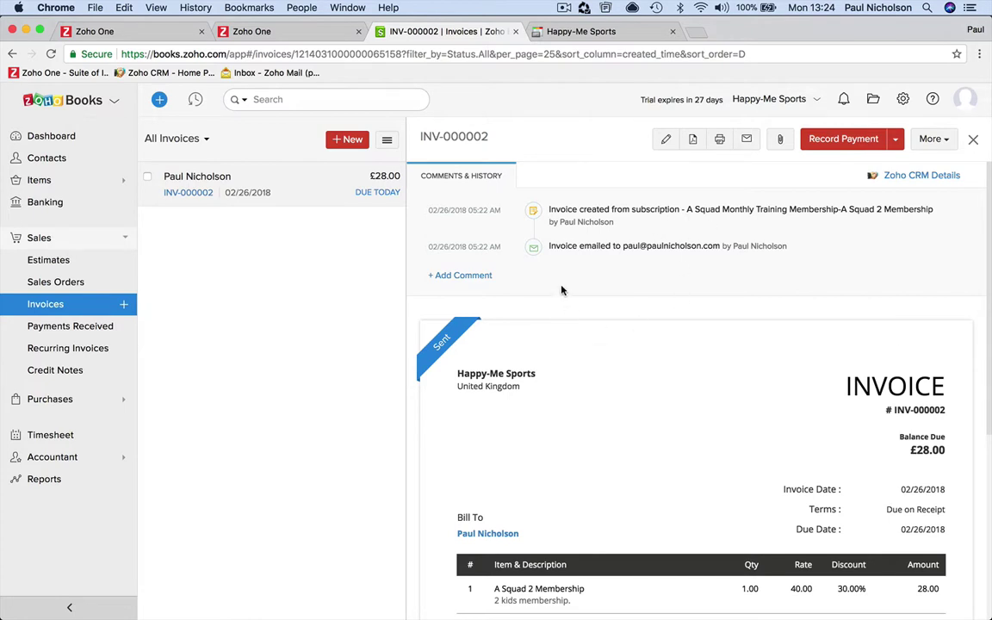
{"action": "left_click", "coordinate": [168, 72]}
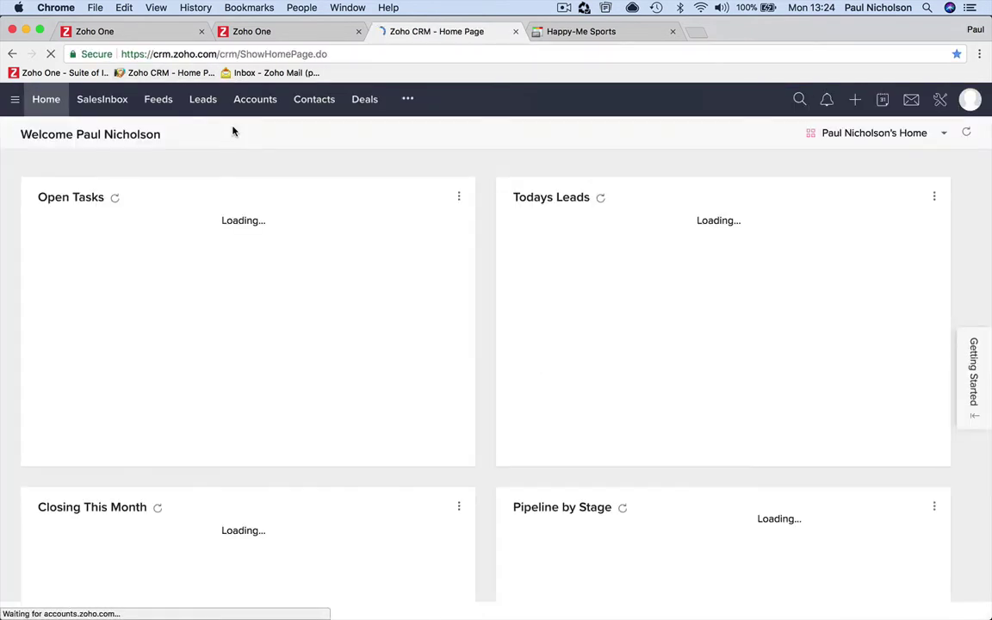
Step: Open the customer's account record from CRM Accounts
{"action": "left_click", "coordinate": [253, 101]}
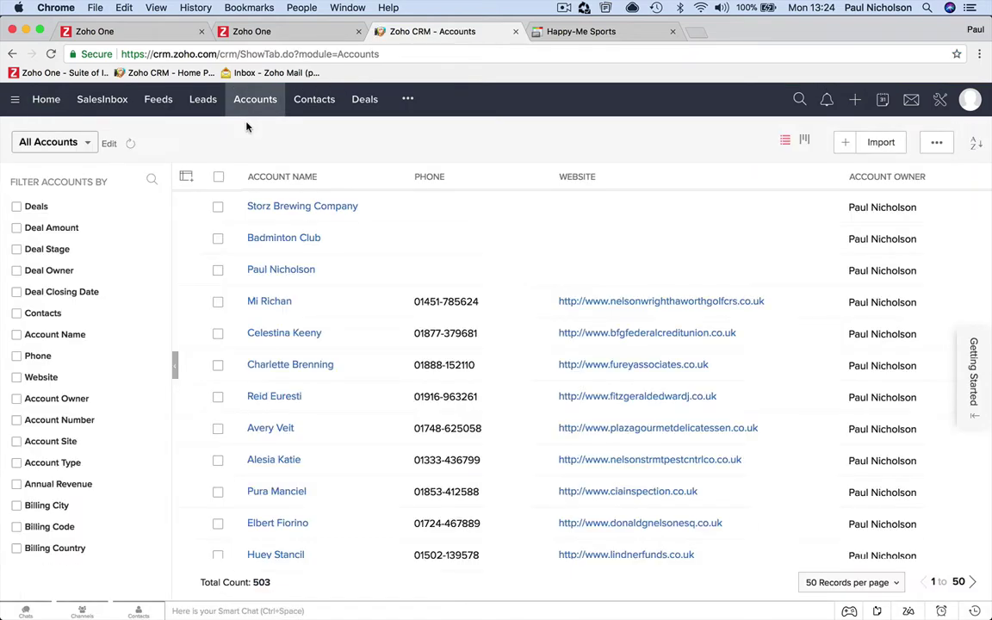
{"action": "left_click", "coordinate": [299, 271]}
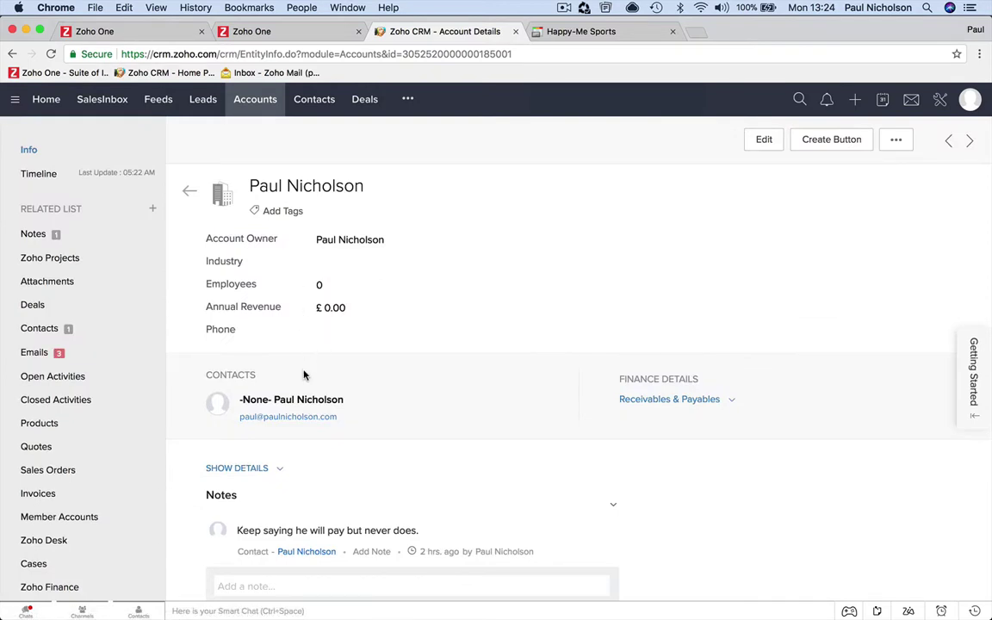
{"action": "scroll", "coordinate": [129, 336], "scroll_direction": "down", "scroll_amount": 3}
{"action": "scroll", "coordinate": [113, 337], "scroll_direction": "up", "scroll_amount": 3}
Step: Check the account's £28.00 outstanding receivables and scroll to Zoho Finance Invoices
{"action": "left_click", "coordinate": [730, 399]}
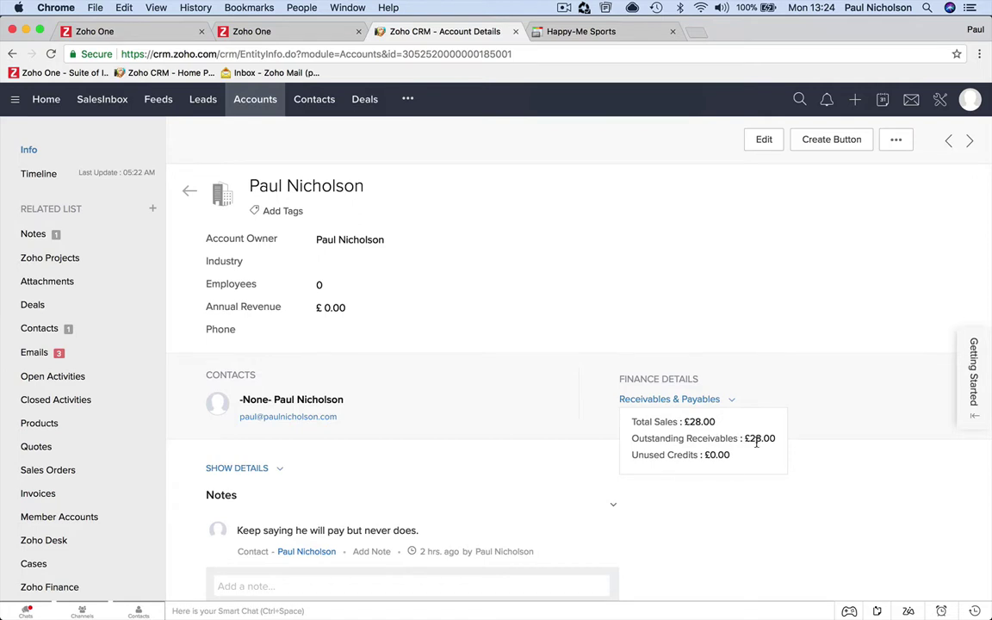
{"action": "left_click_drag", "start_coordinate": [749, 438], "coordinate": [759, 456]}
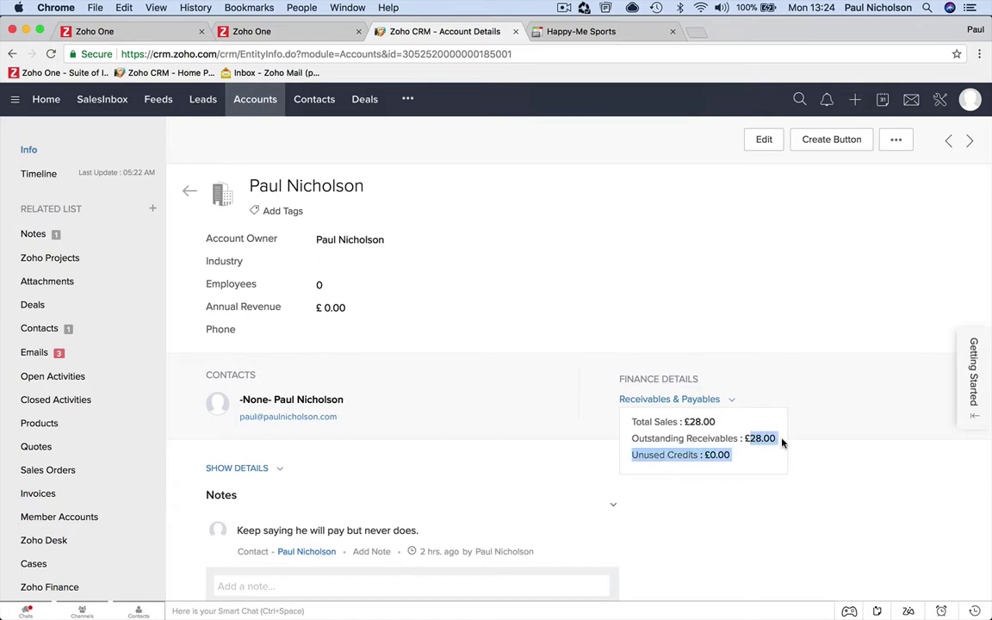
{"action": "left_click", "coordinate": [739, 457]}
{"action": "scroll", "coordinate": [525, 447], "scroll_direction": "down", "scroll_amount": 15}
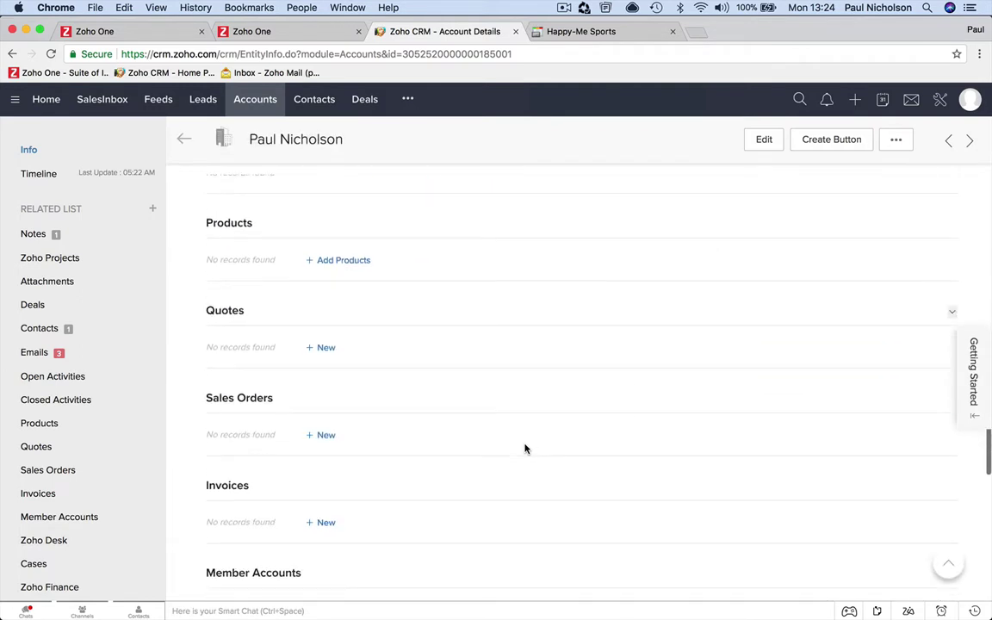
{"action": "scroll", "coordinate": [524, 446], "scroll_direction": "down", "scroll_amount": 5}
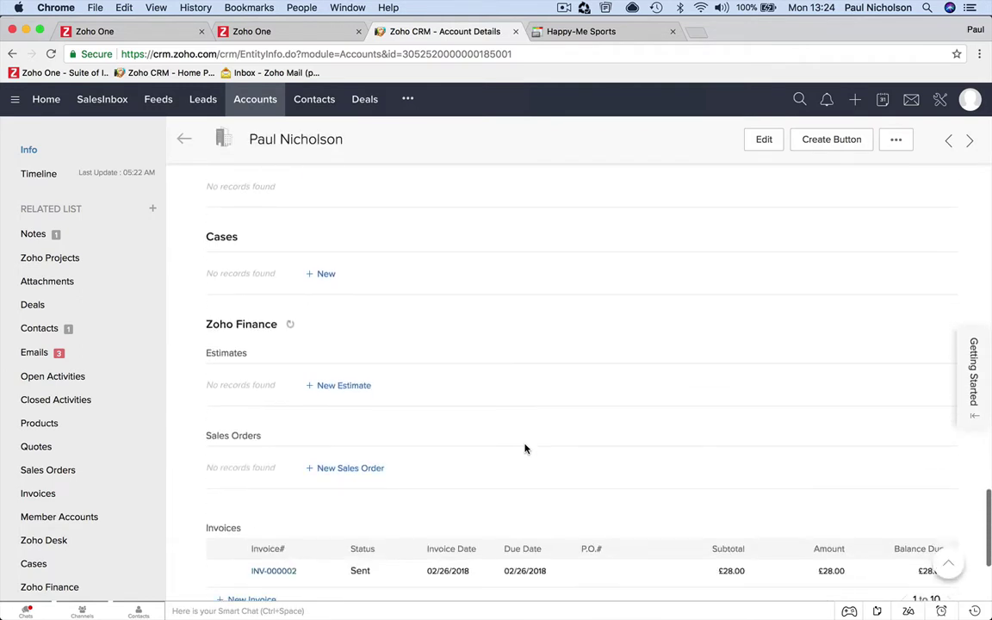
{"action": "scroll", "coordinate": [483, 410], "scroll_direction": "down", "scroll_amount": 1}
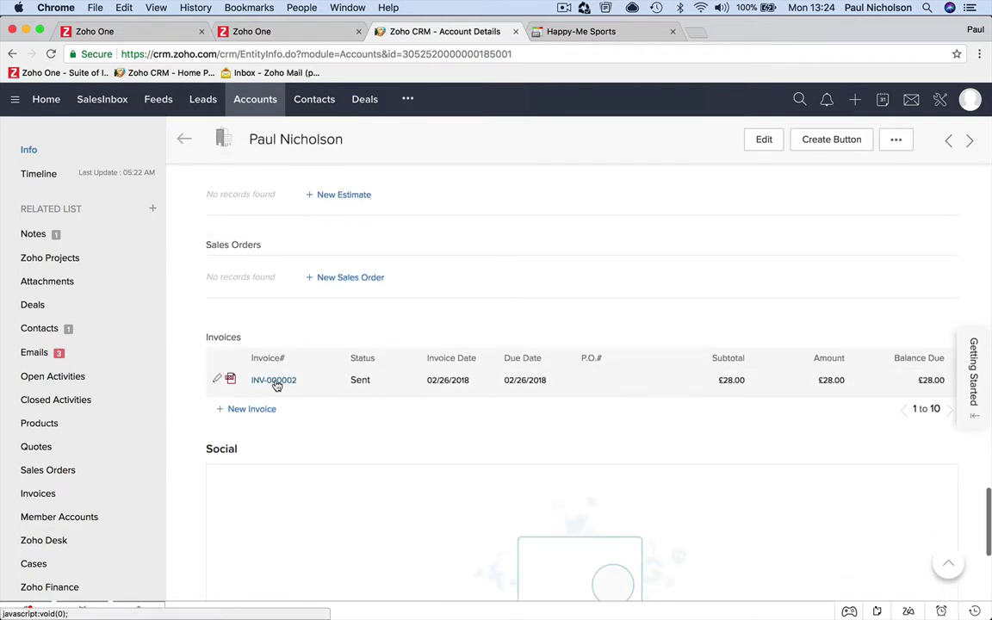
Step: Open INV-000002, confirm its 30% discount and £28.00 balance due, then return
{"action": "left_click", "coordinate": [276, 381]}
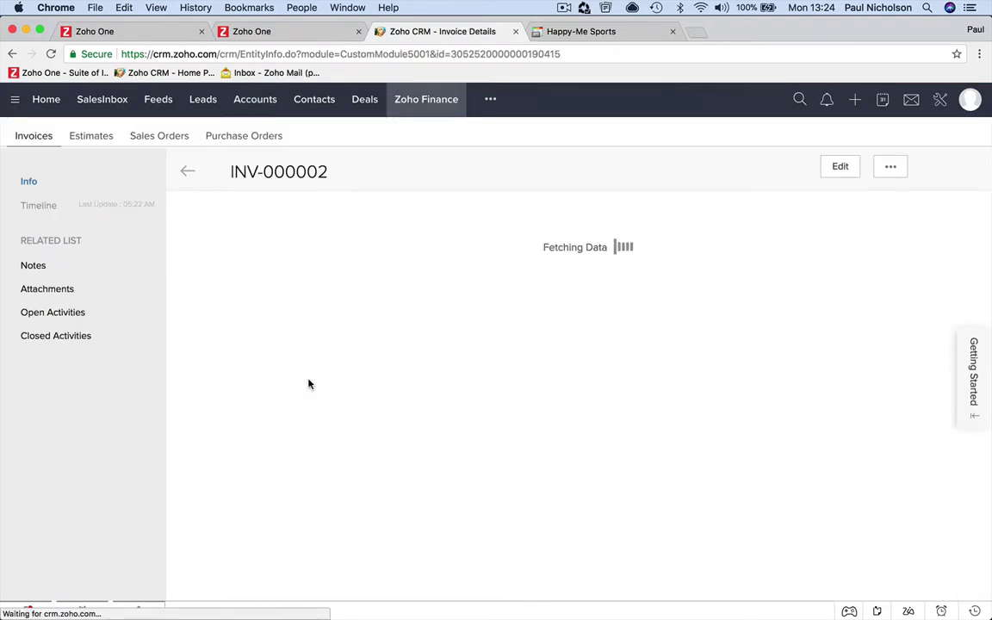
{"action": "scroll", "coordinate": [485, 416], "scroll_direction": "down", "scroll_amount": 10}
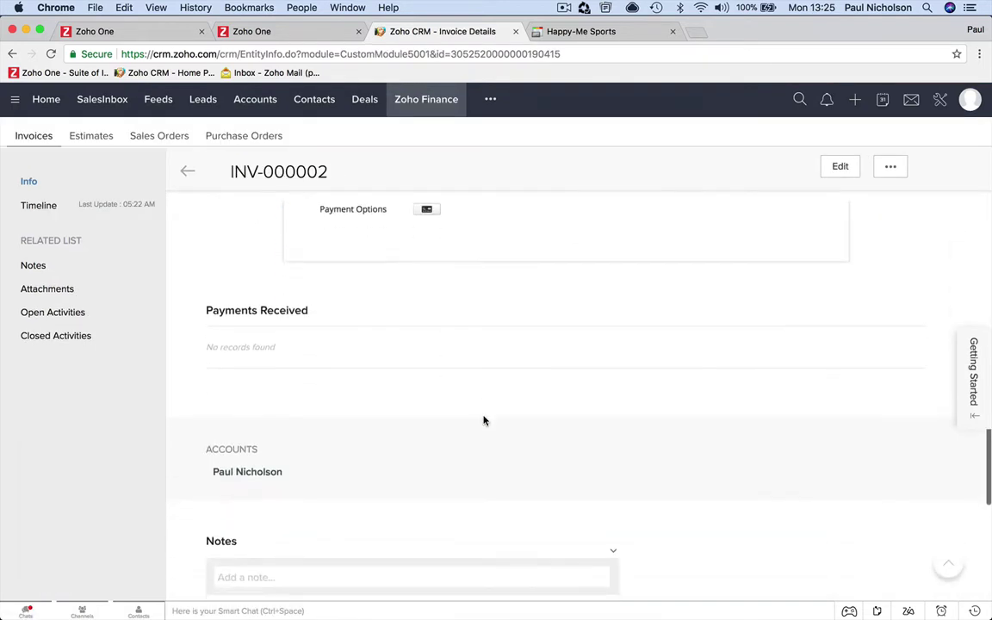
{"action": "scroll", "coordinate": [485, 420], "scroll_direction": "up", "scroll_amount": 10}
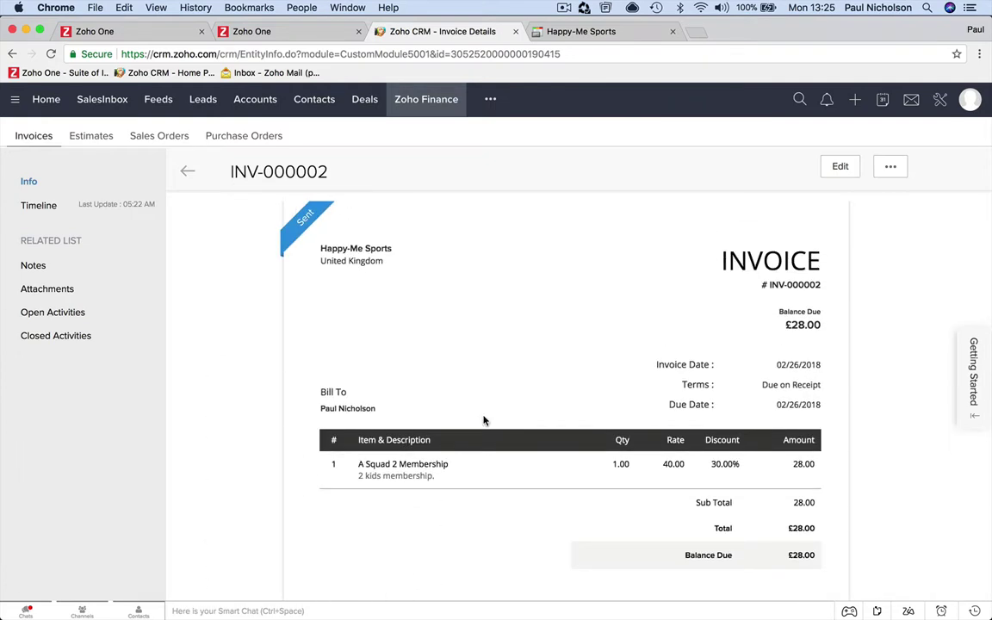
{"action": "scroll", "coordinate": [485, 420], "scroll_direction": "up", "scroll_amount": 2}
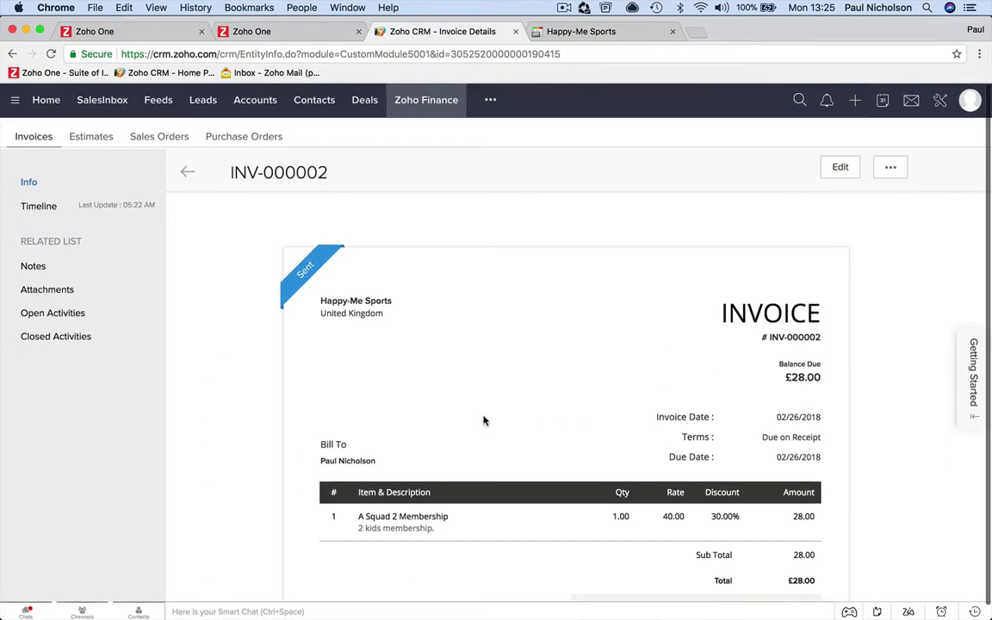
{"action": "left_click_drag", "start_coordinate": [780, 376], "coordinate": [827, 378]}
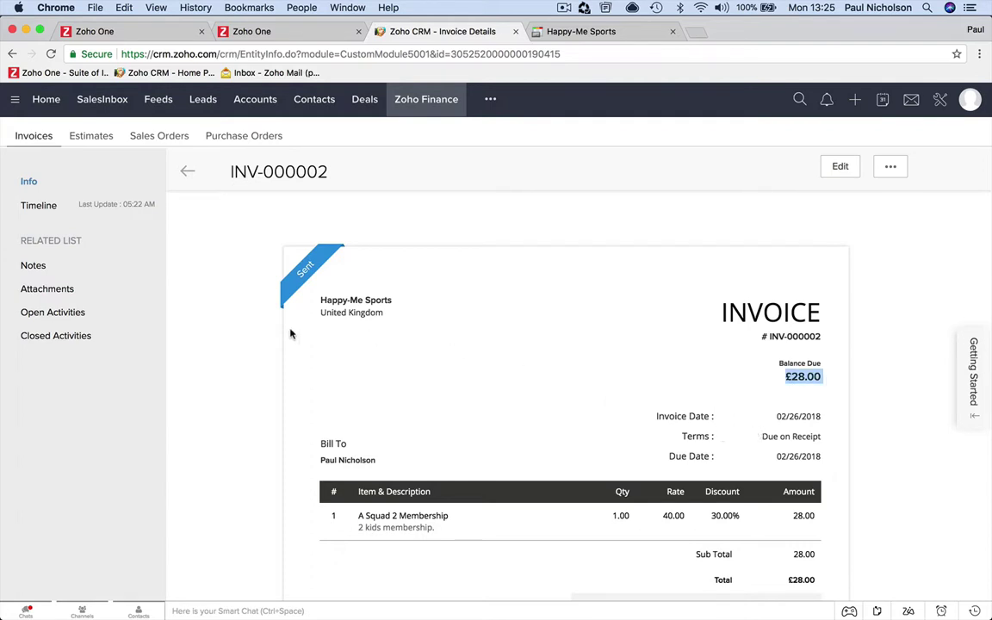
{"action": "left_click", "coordinate": [259, 344]}
{"action": "left_click", "coordinate": [187, 171]}
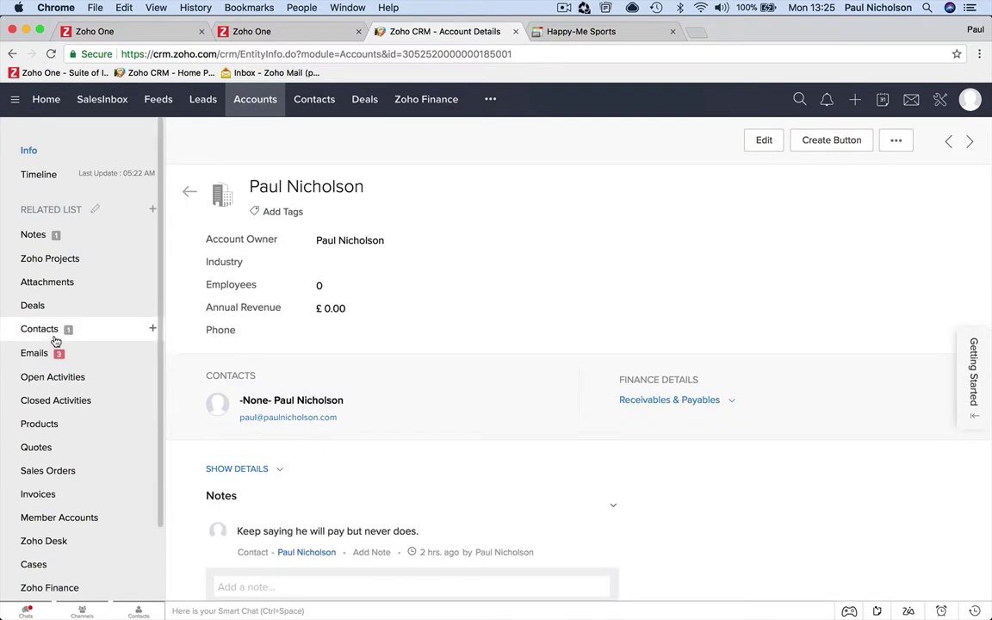
Step: Show the account's Emails list: three opened emails, including Membership Fees Overdue and Hello Member Renewal
{"action": "left_click", "coordinate": [68, 353]}
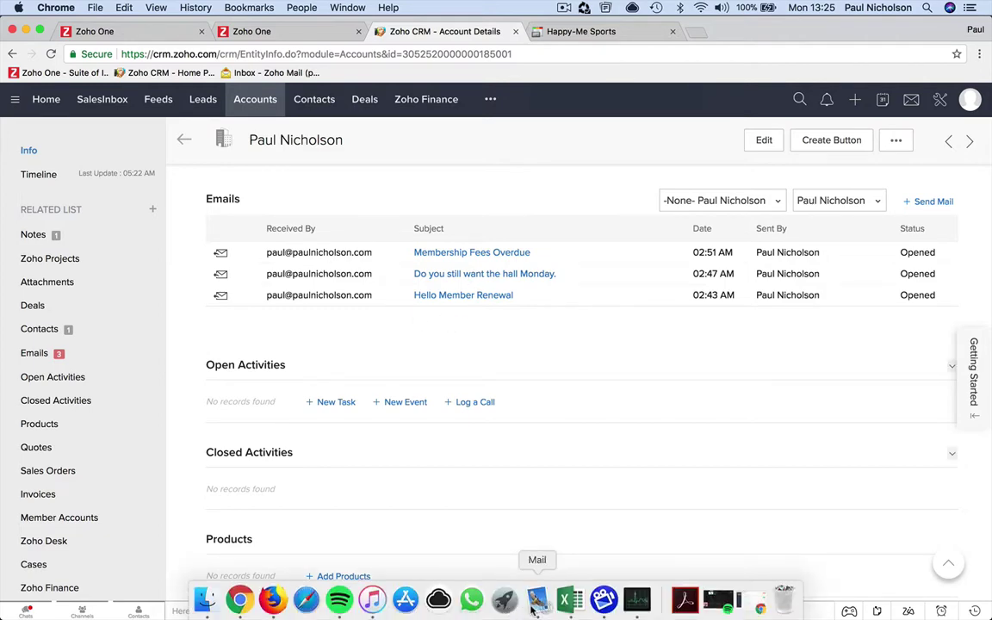
Step: In Apple Mail, check the INV-000002 invoice email showing £28.00 due and its sender's address
{"action": "left_click", "coordinate": [535, 603]}
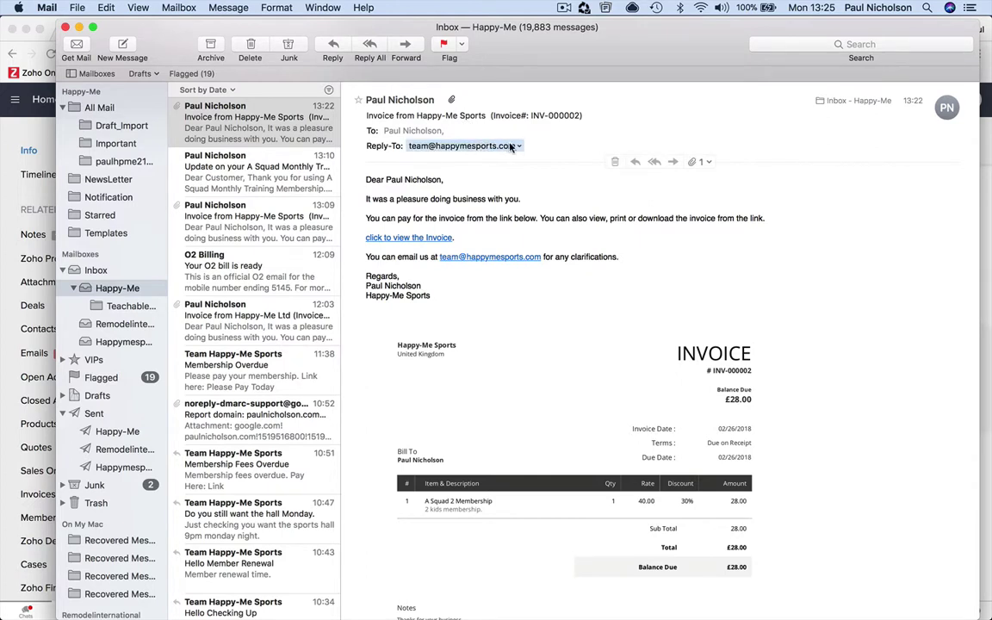
{"action": "left_click", "coordinate": [439, 101]}
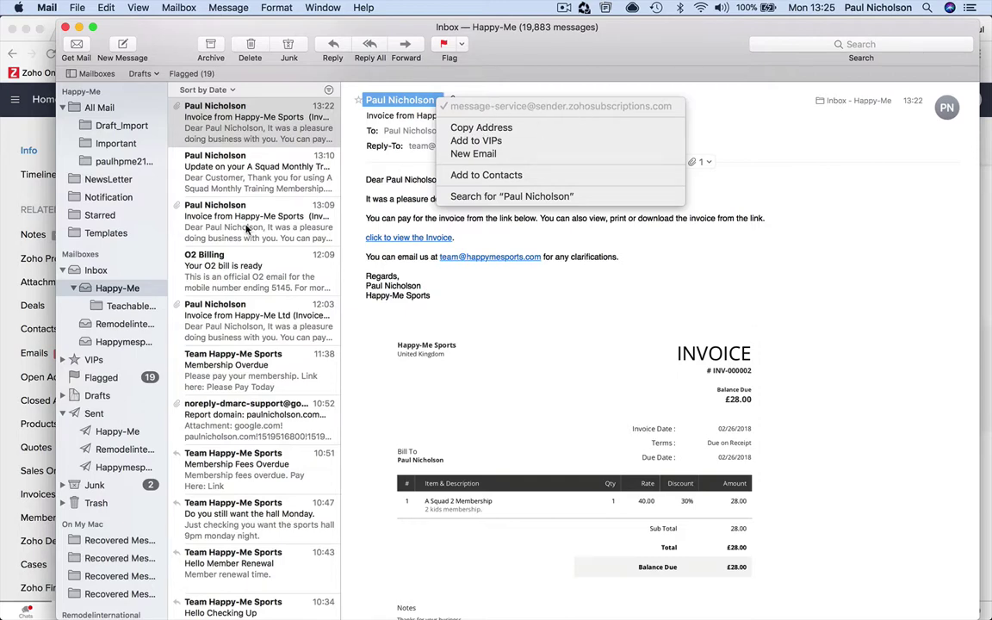
{"action": "left_click", "coordinate": [4, 320]}
Step: Return to the CRM account and open its linked customer contact record
{"action": "left_click", "coordinate": [25, 315]}
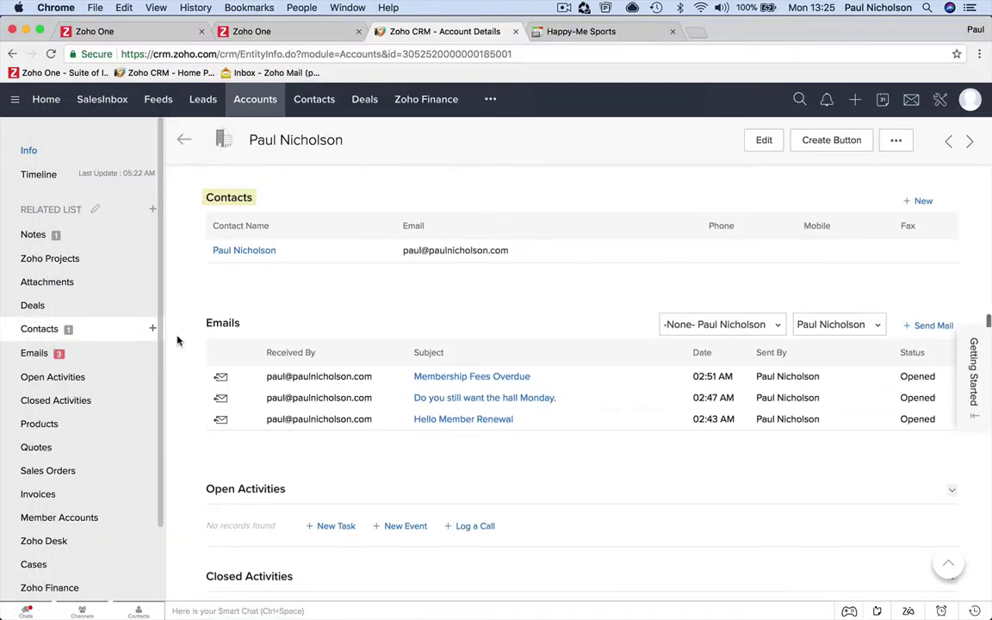
{"action": "left_click", "coordinate": [90, 350]}
{"action": "left_click", "coordinate": [115, 336]}
{"action": "left_click", "coordinate": [273, 251]}
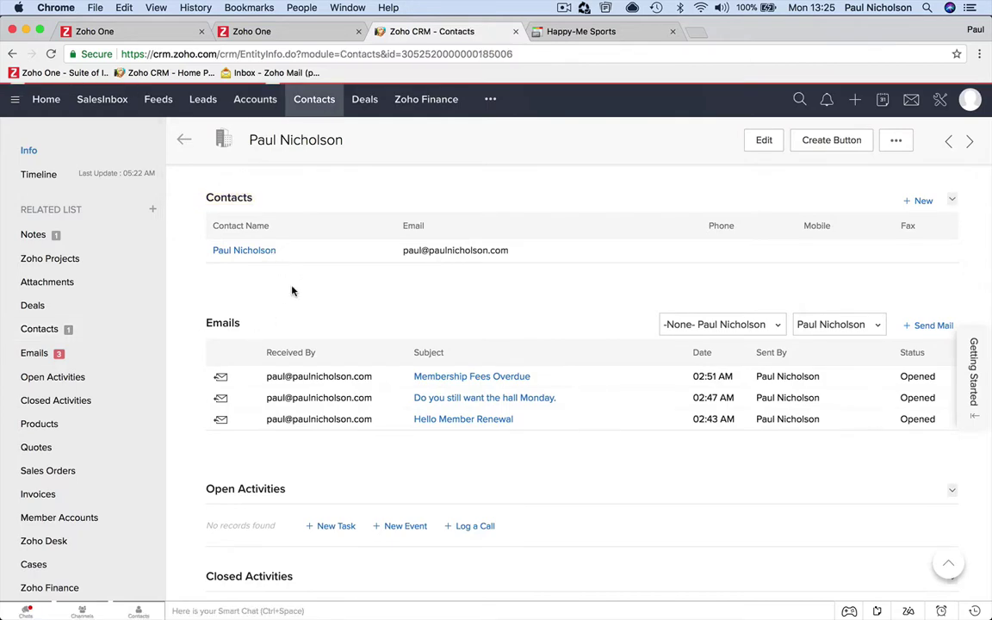
Step: Review the contact's receivables: £28.00 total sales, £28.00 outstanding, £0.00 unused credits
{"action": "scroll", "coordinate": [262, 444], "scroll_direction": "down", "scroll_amount": 15}
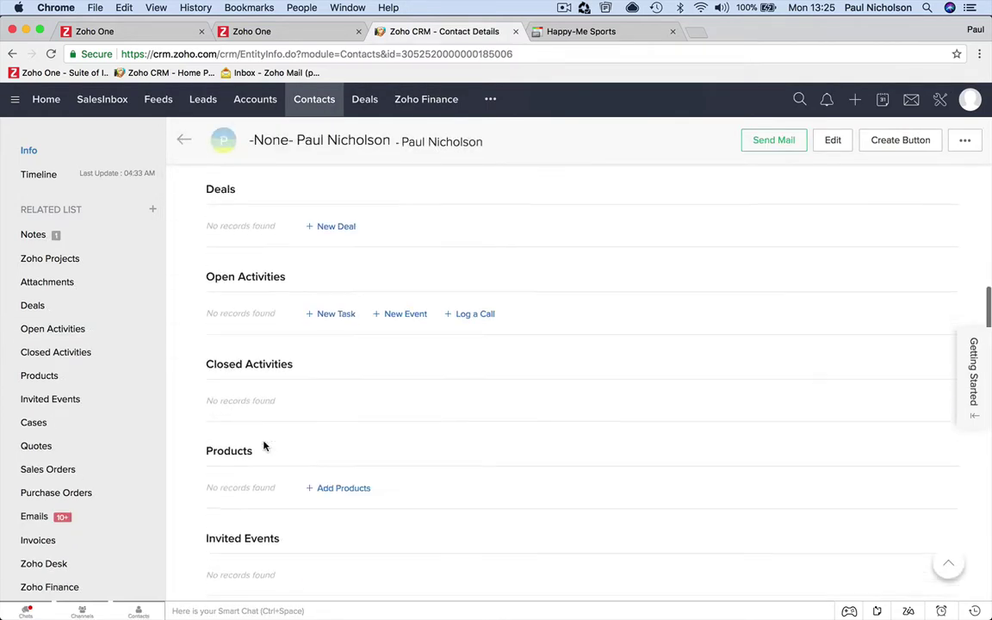
{"action": "scroll", "coordinate": [265, 444], "scroll_direction": "down", "scroll_amount": 1}
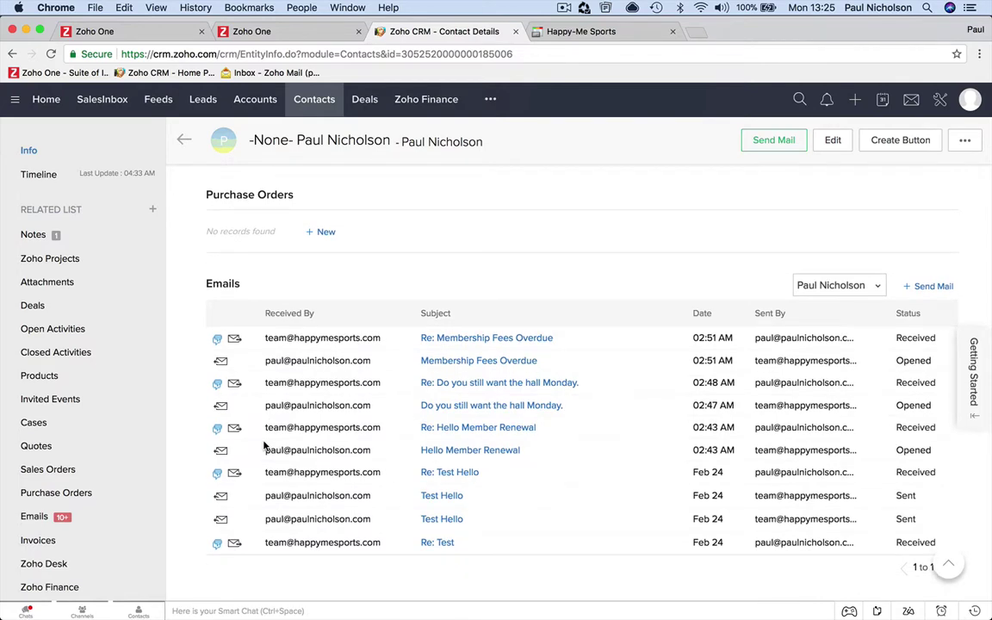
{"action": "scroll", "coordinate": [263, 445], "scroll_direction": "up", "scroll_amount": 15}
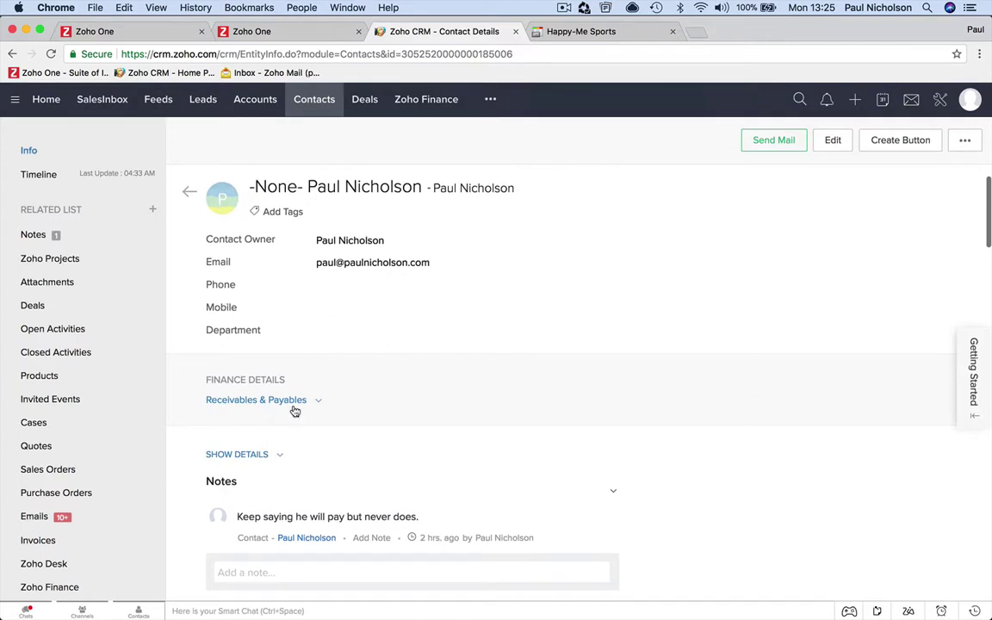
{"action": "left_click", "coordinate": [293, 400]}
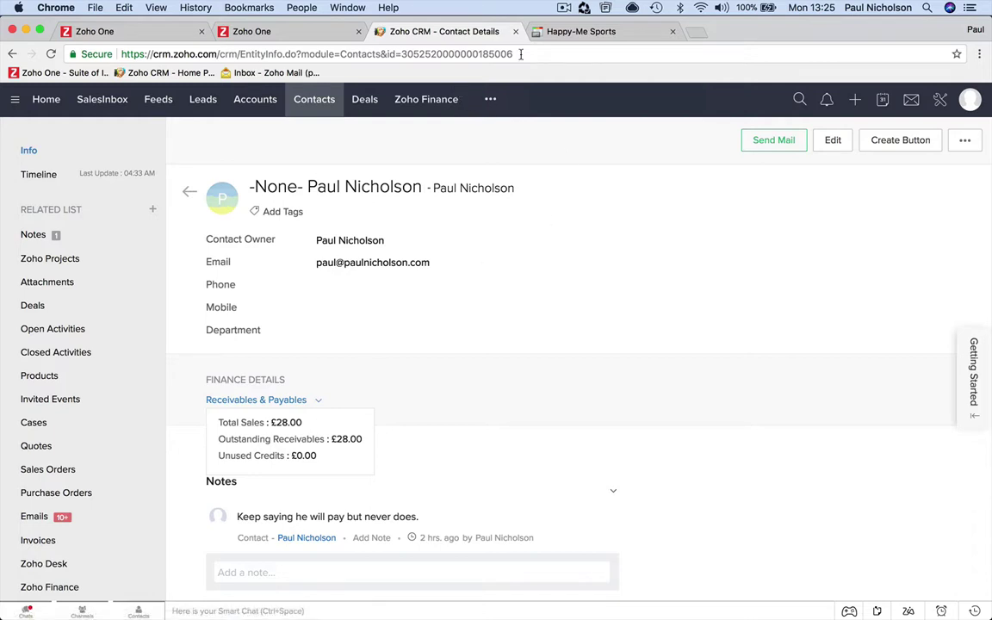
Step: Bring up the Happy-Me Sports payment portal for INV-000002 showing £28.00 balance due
{"action": "left_click", "coordinate": [543, 32]}
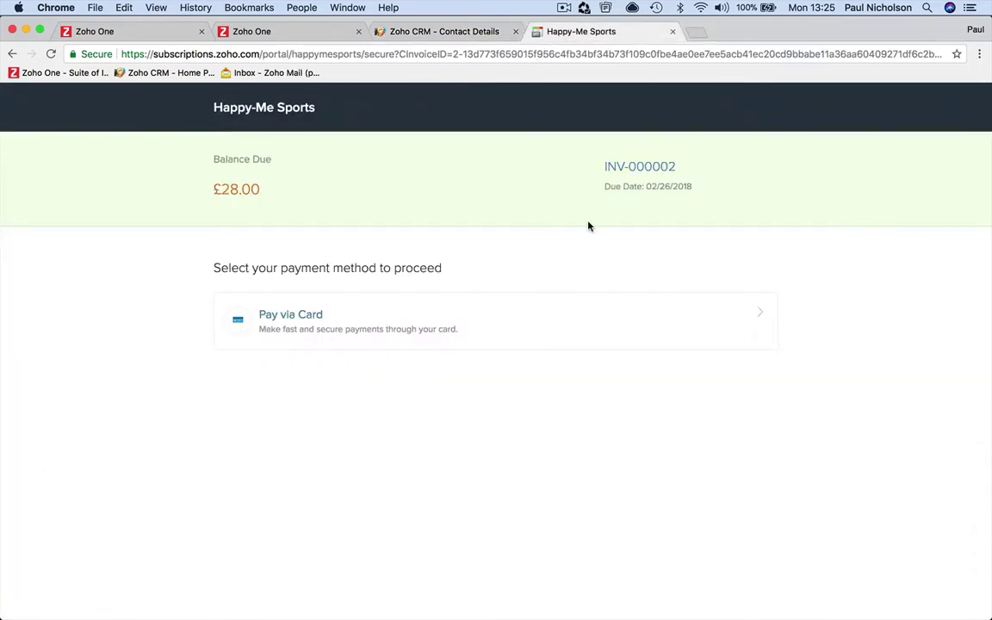